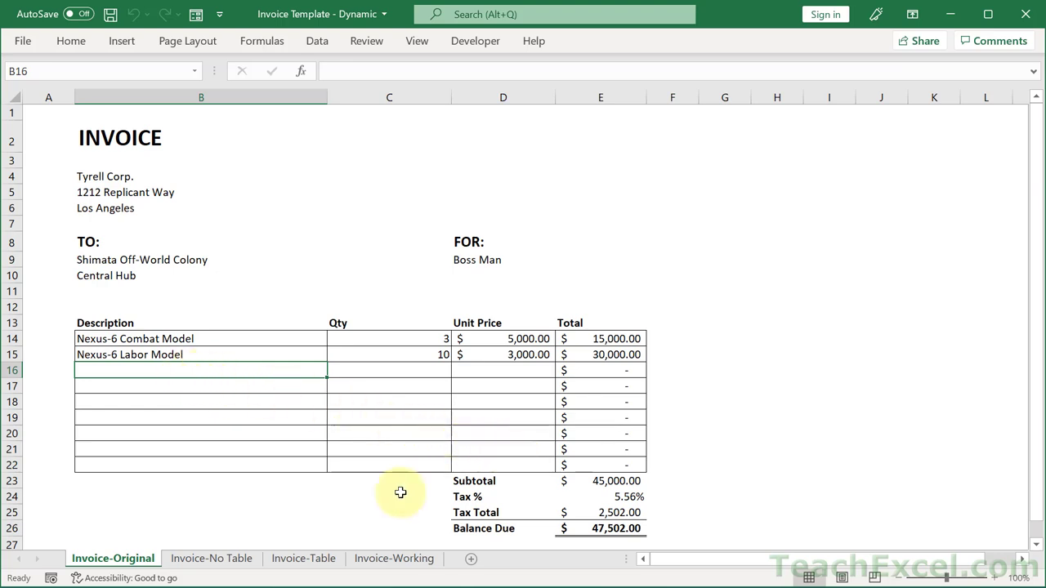
# - On the Invoice-Table sheet, add line item Nex 7 with quantity 5 and unit price 10000, plus a Nex 8 description below
pyautogui.click(306, 560)
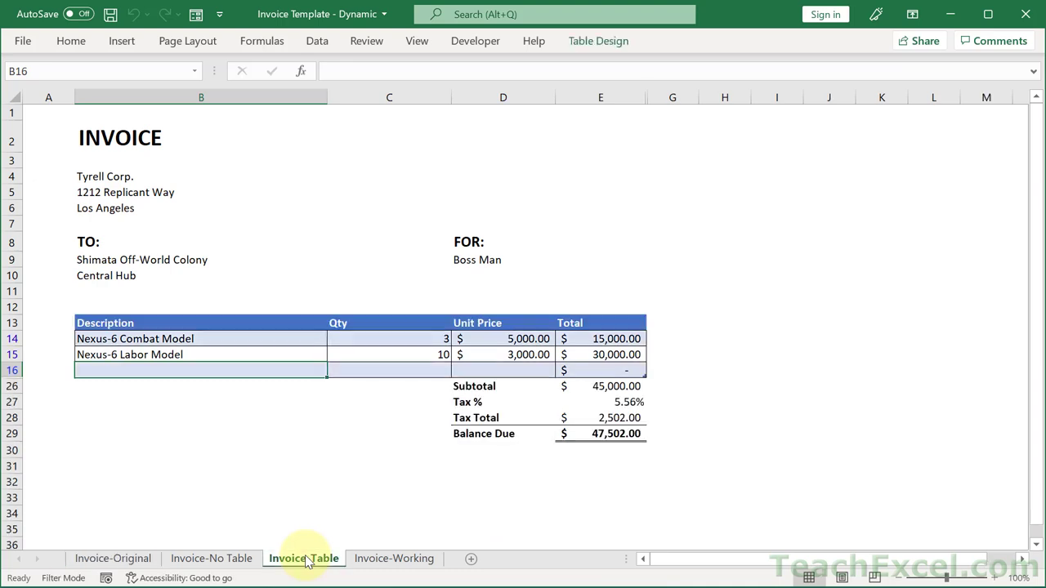
pyautogui.write('Nex 7')
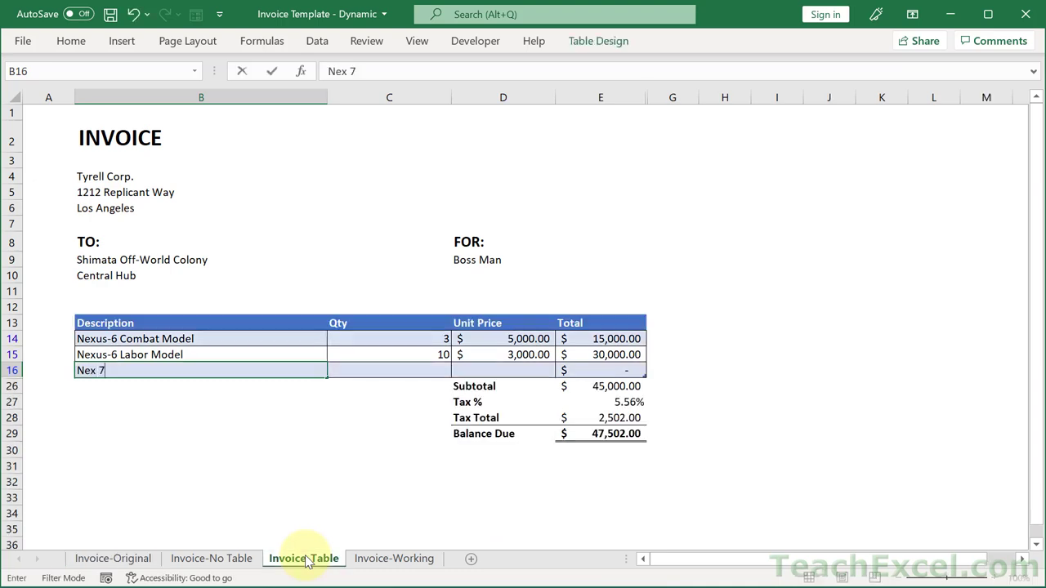
pyautogui.press('Tab')
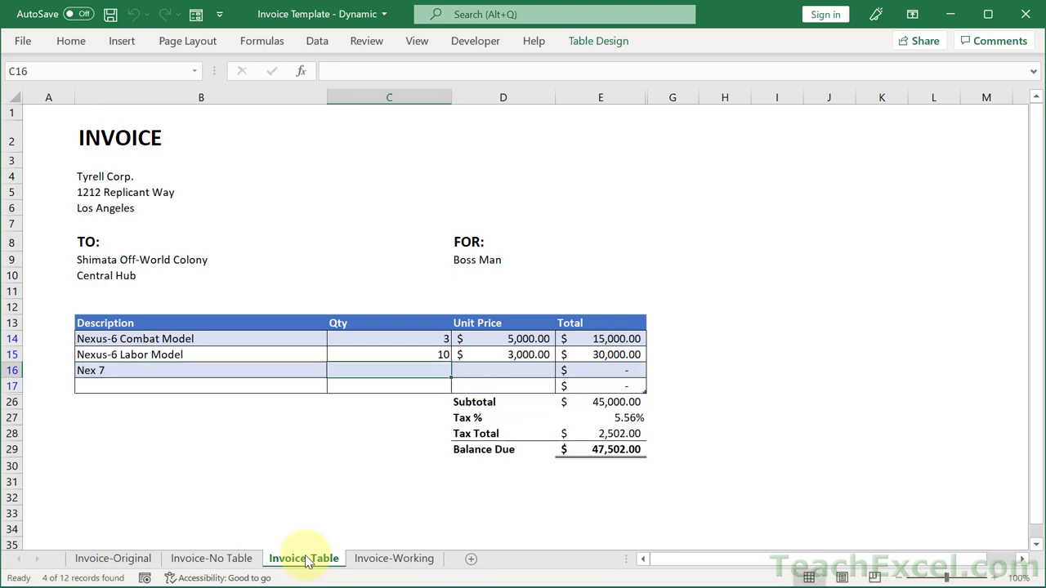
pyautogui.write('5')
pyautogui.press('Tab')
pyautogui.write('10000')
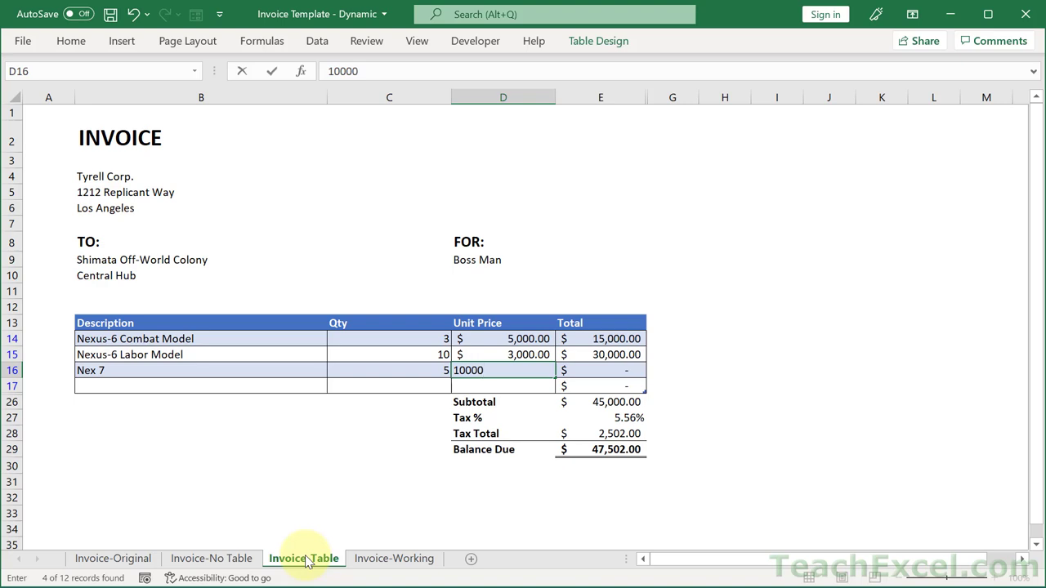
pyautogui.press('Return')
pyautogui.write('Nex 8')
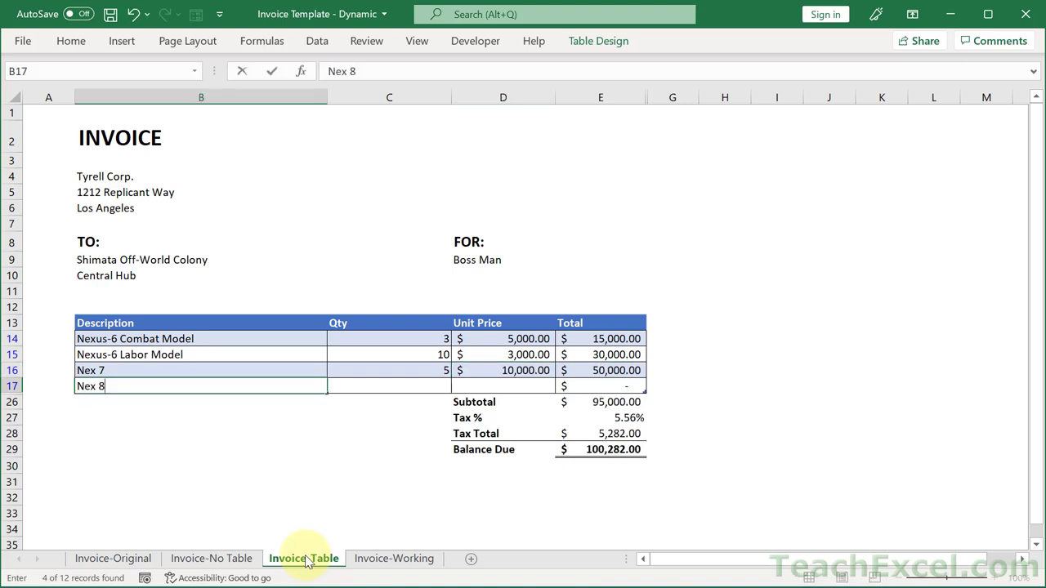
pyautogui.press('Tab')
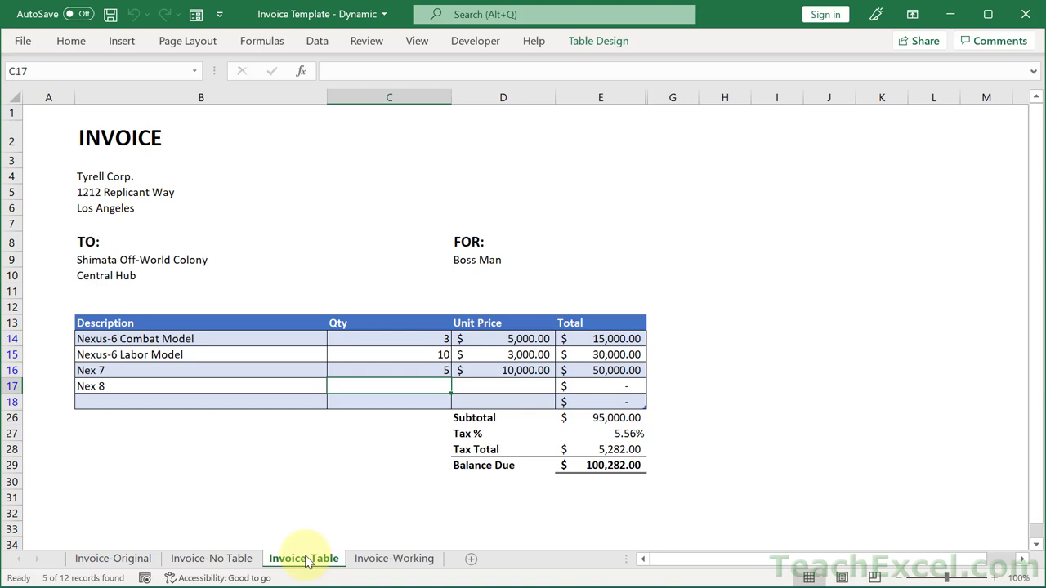
pyautogui.click(112, 560)
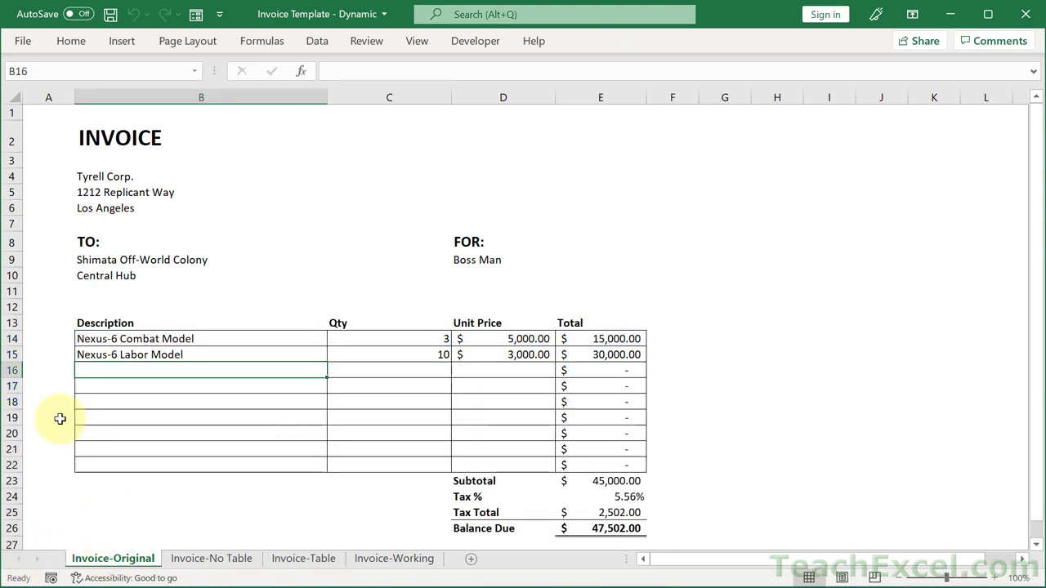
pyautogui.rightClick(8, 387)
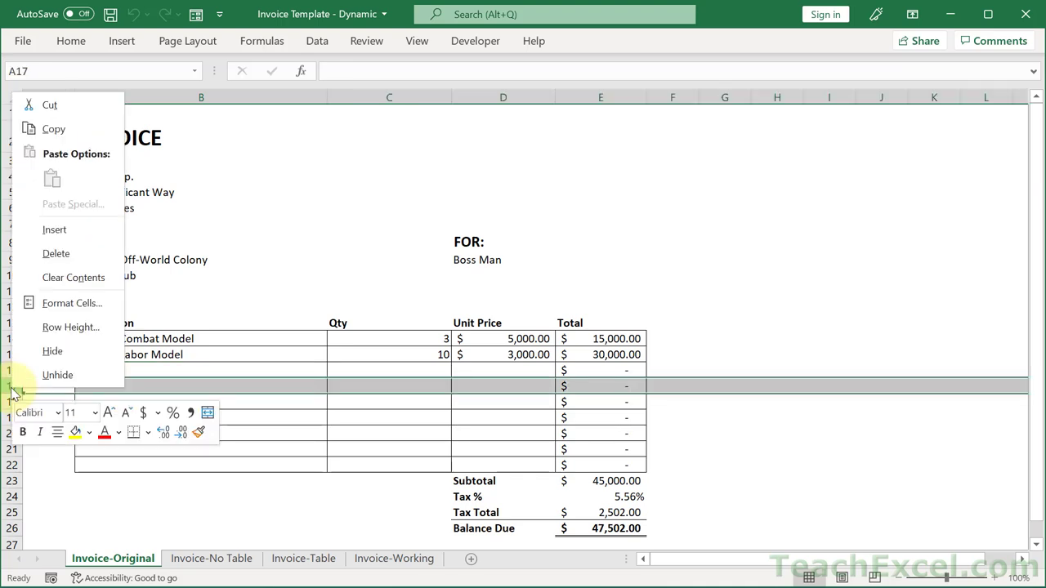
pyautogui.click(311, 385)
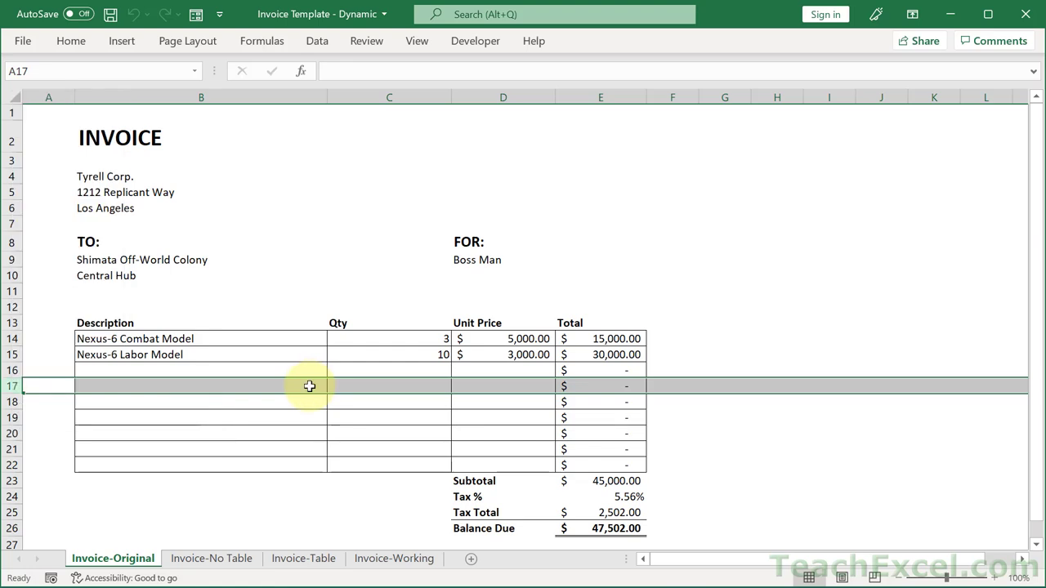
# - Delete the Nex 8 and Nex 7 line items from the Invoice-Table sheet
pyautogui.click(304, 559)
pyautogui.click(170, 386)
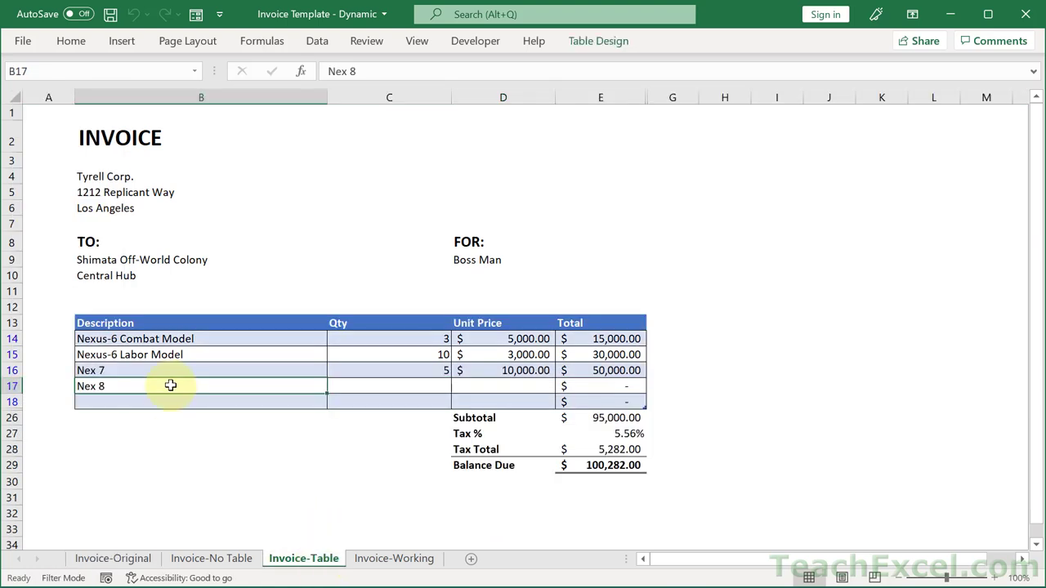
pyautogui.hotkey('ctrl', '-')
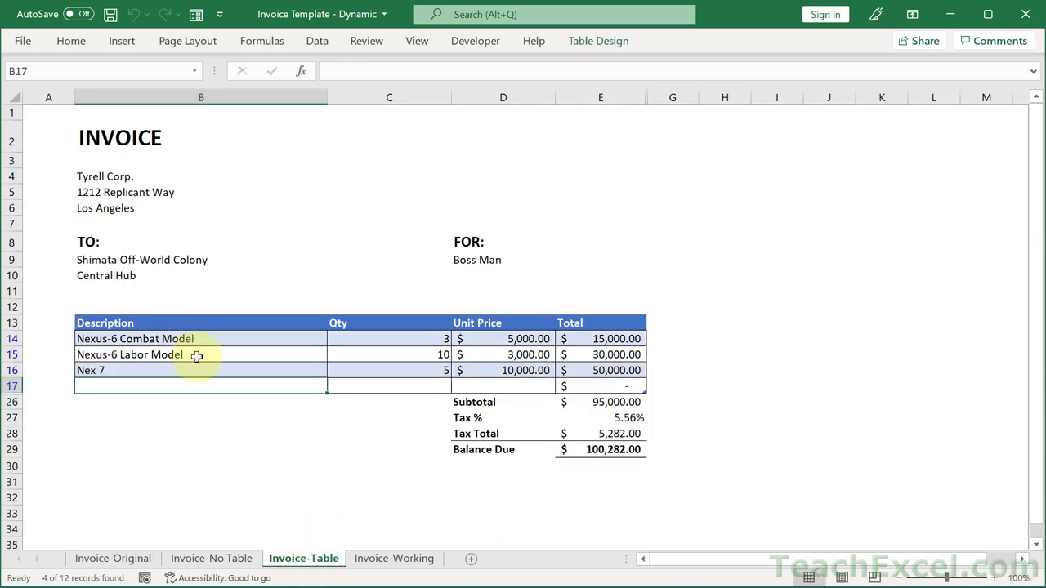
pyautogui.moveTo(198, 369); pyautogui.dragTo(507, 370)
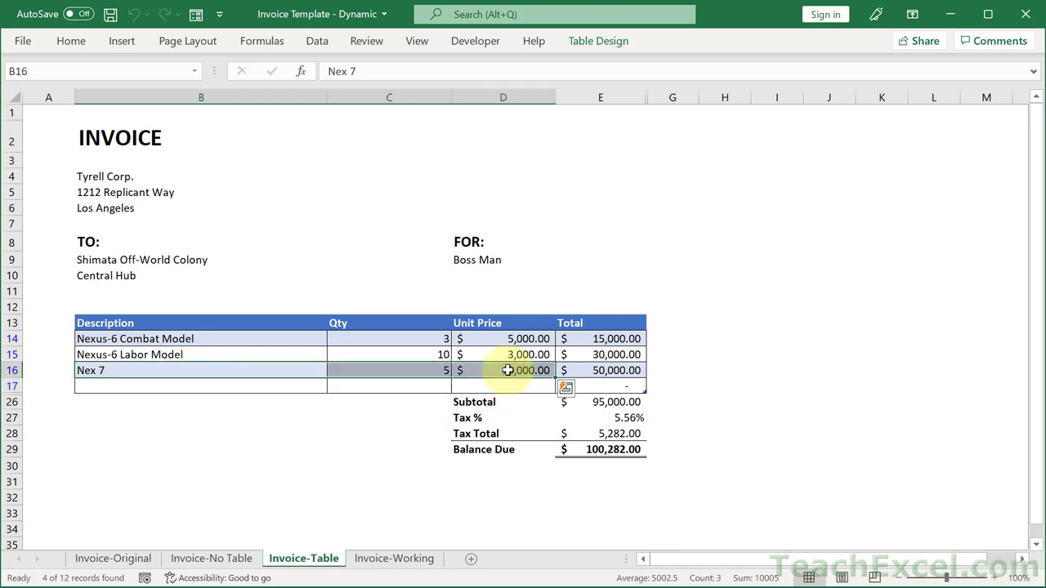
pyautogui.hotkey('ctrl', '-')
pyautogui.click(507, 371)
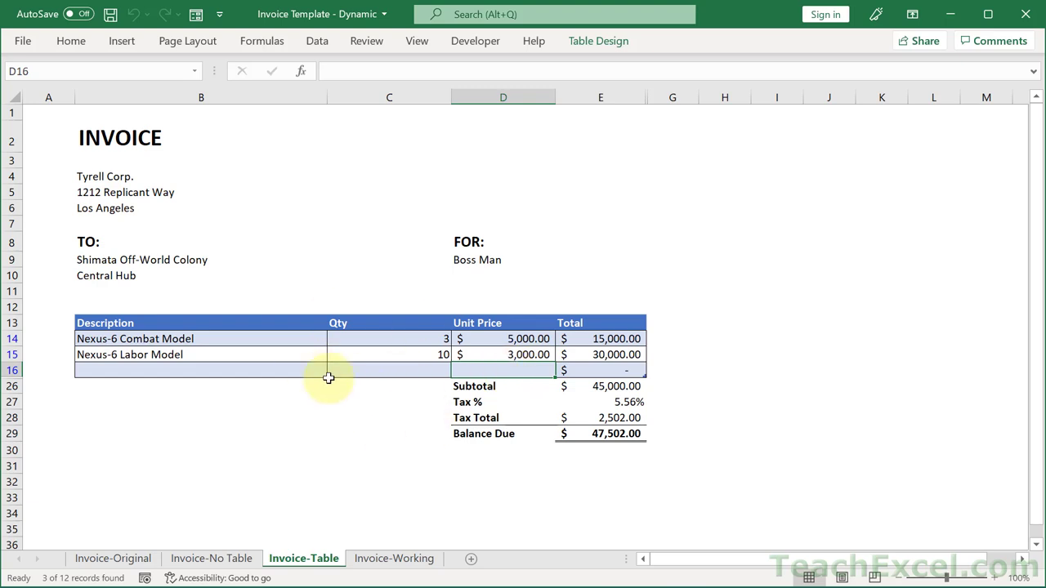
# - View the Invoice-No Table and Invoice-Original sheets and end on the Invoice-Working sheet
pyautogui.click(219, 559)
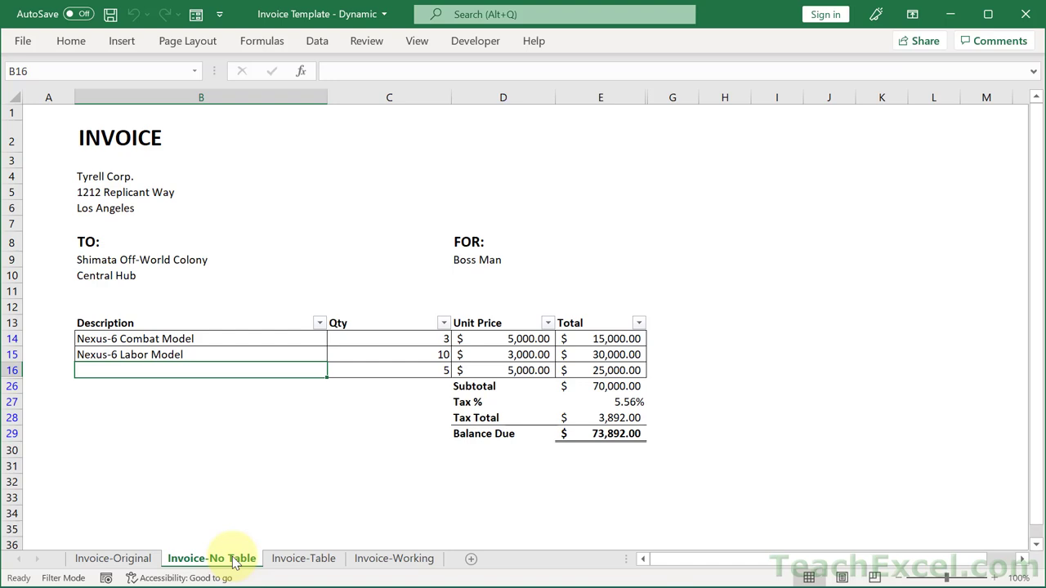
pyautogui.click(125, 562)
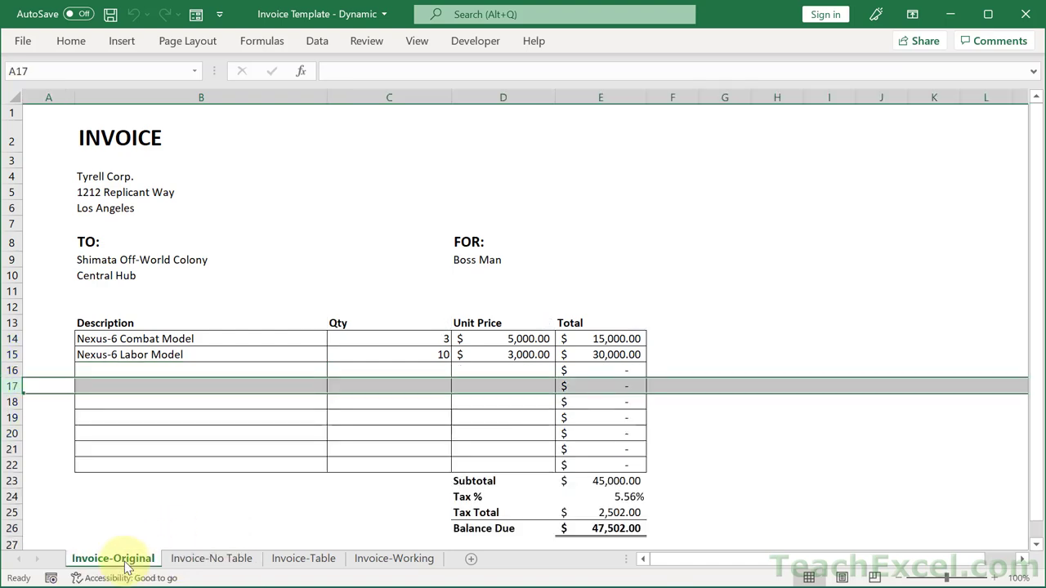
pyautogui.click(374, 560)
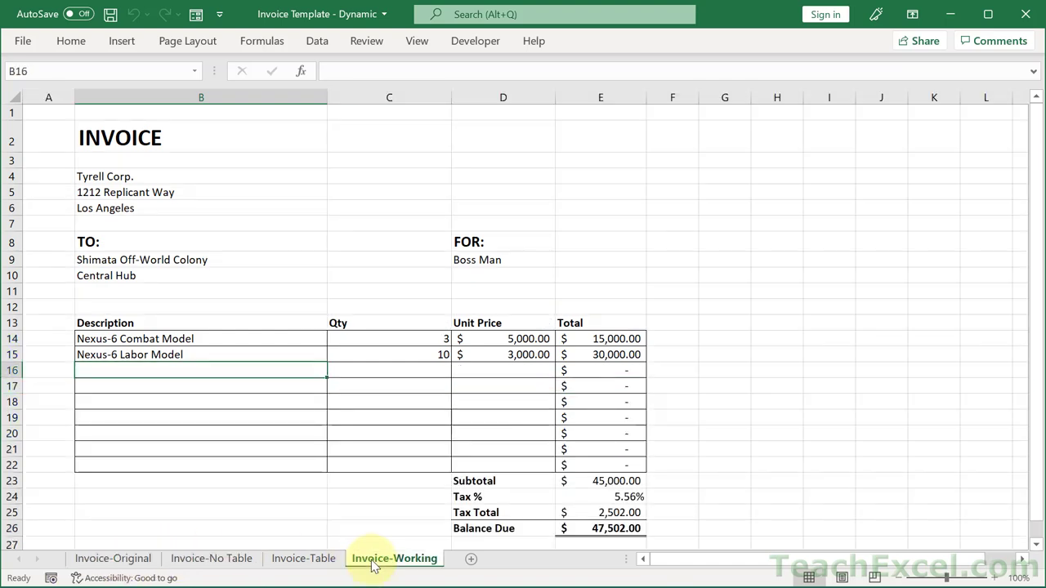
# - Hide the gridlines on the Invoice-Working sheet and show them again
pyautogui.click(416, 41)
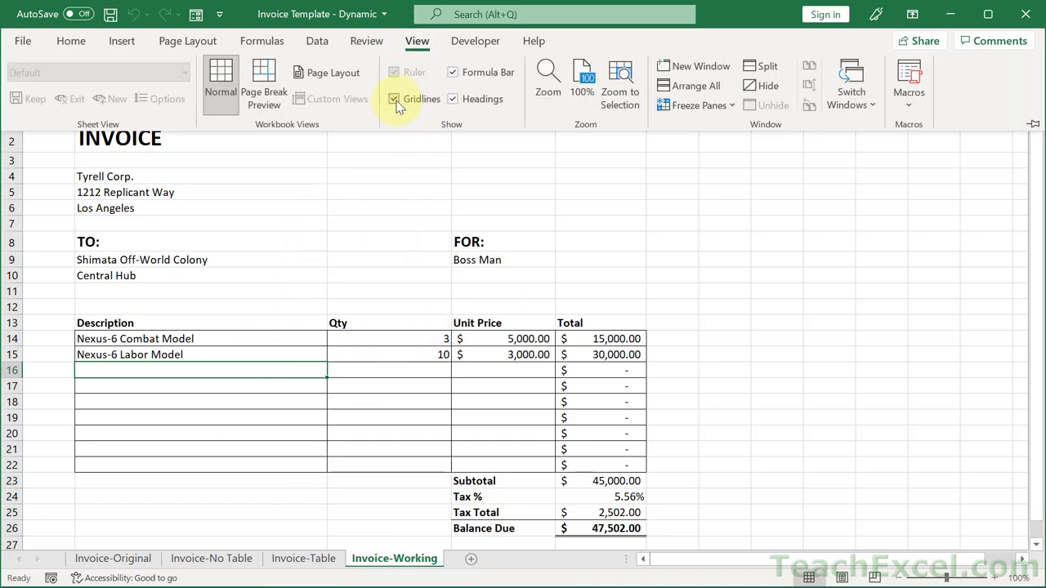
pyautogui.click(393, 99)
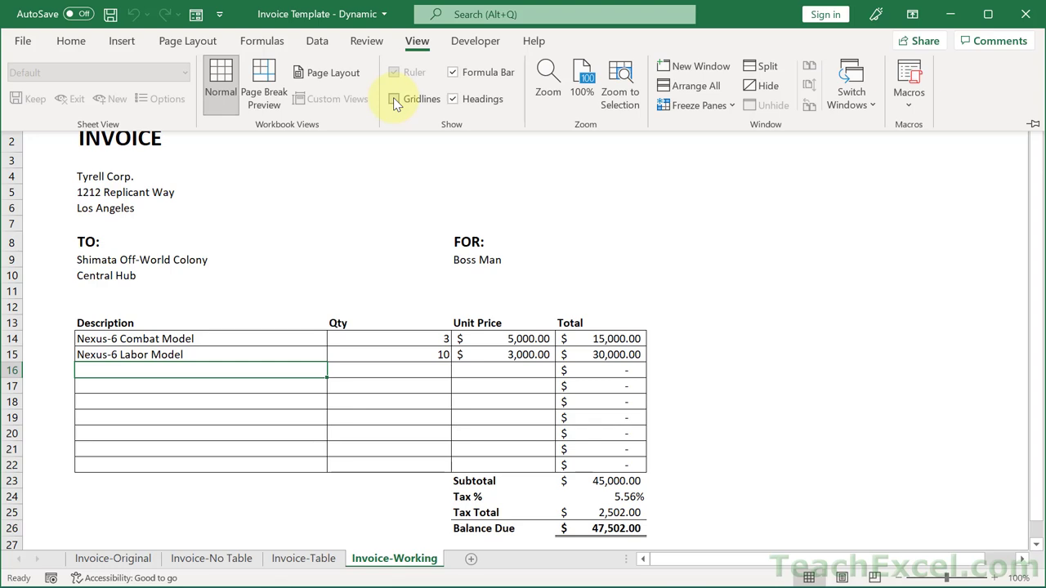
pyautogui.click(393, 99)
pyautogui.click(366, 206)
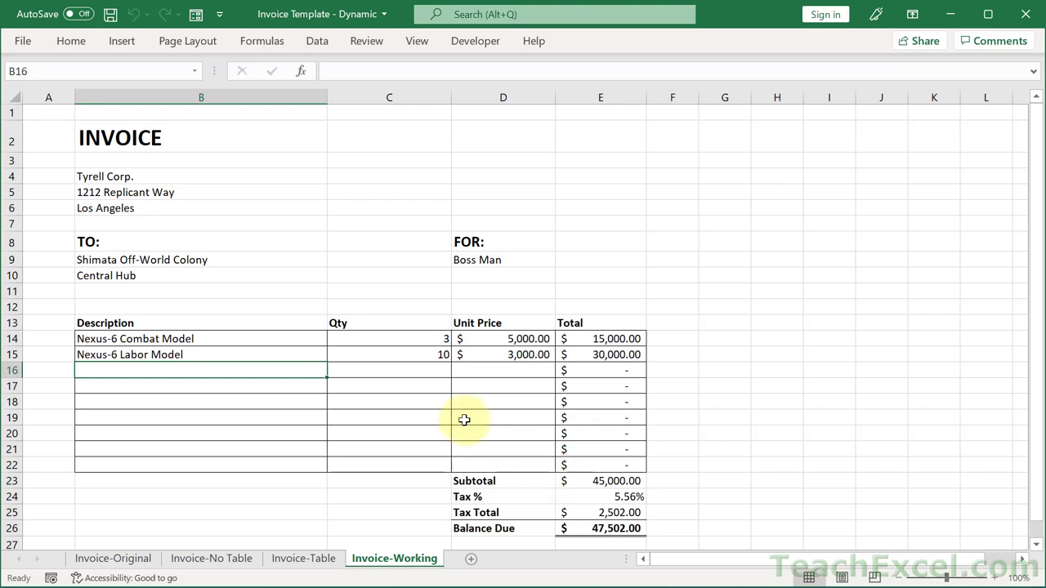
# - Insert two blank rows at row 18 within the invoice's line items
pyautogui.click(8, 401)
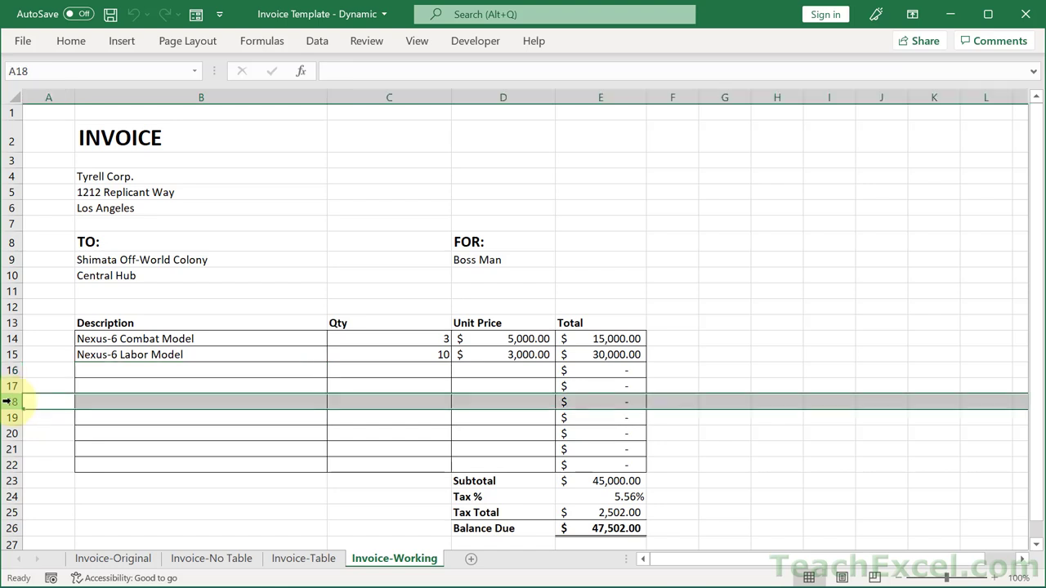
pyautogui.rightClick(8, 401)
pyautogui.click(83, 244)
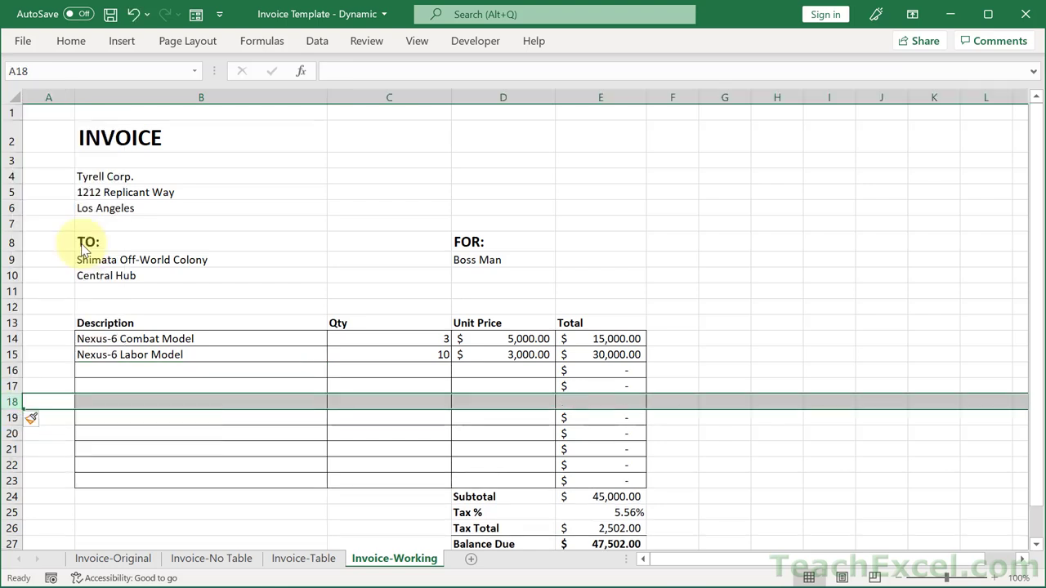
pyautogui.hotkey('ctrl', 'shift', '+')
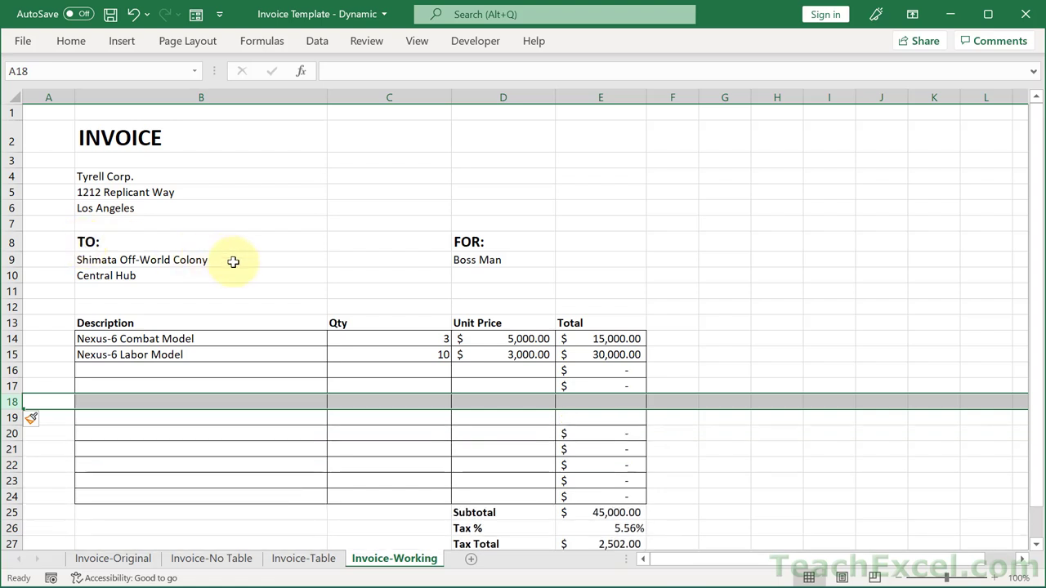
pyautogui.click(220, 404)
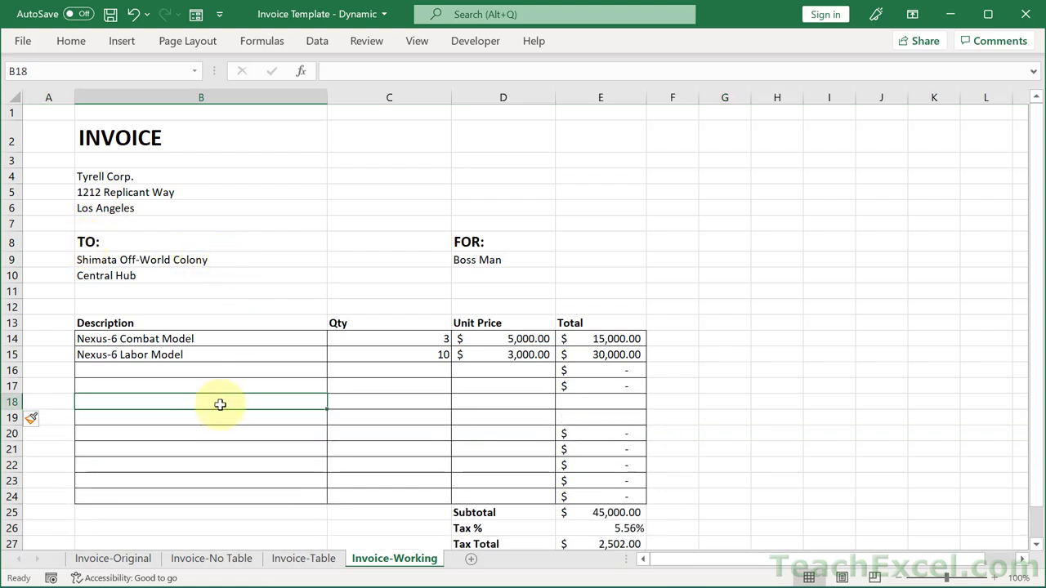
# - Fill the Total formula from E17 down into the new rows' cells E18 and E19
pyautogui.doubleClick(624, 388)
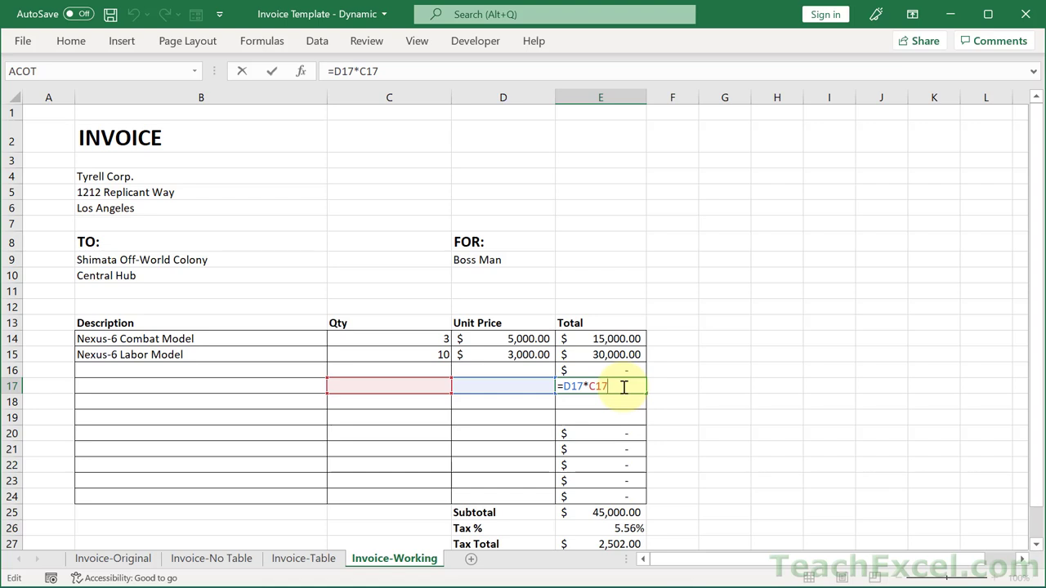
pyautogui.press('Escape')
pyautogui.moveTo(645, 394); pyautogui.dragTo(644, 425)
# - Examine the Total formula in the last line-item row and the range summed by the Subtotal formula
pyautogui.doubleClick(614, 497)
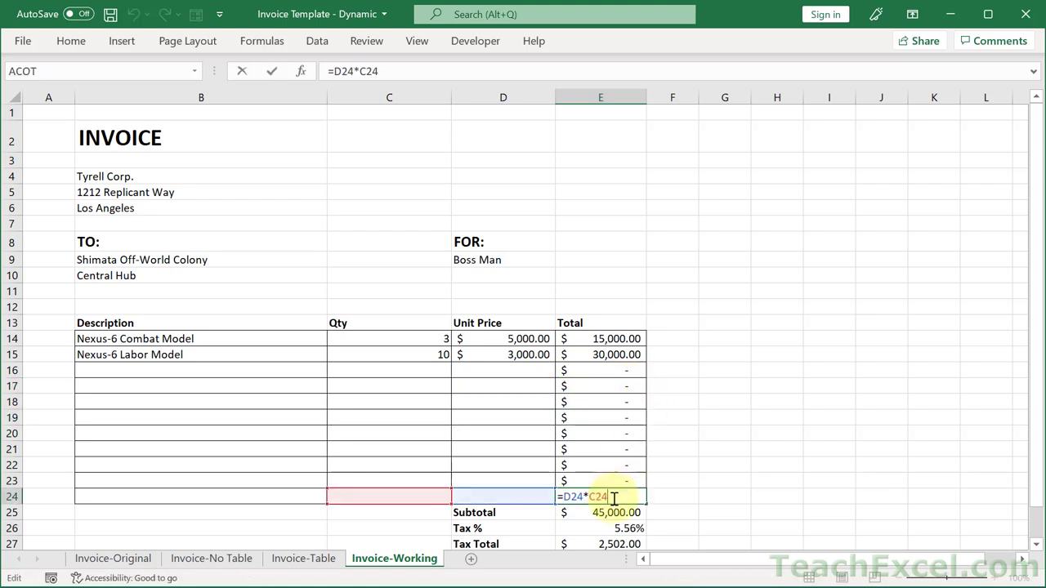
pyautogui.press('Escape')
pyautogui.scroll(-1, 611, 497)
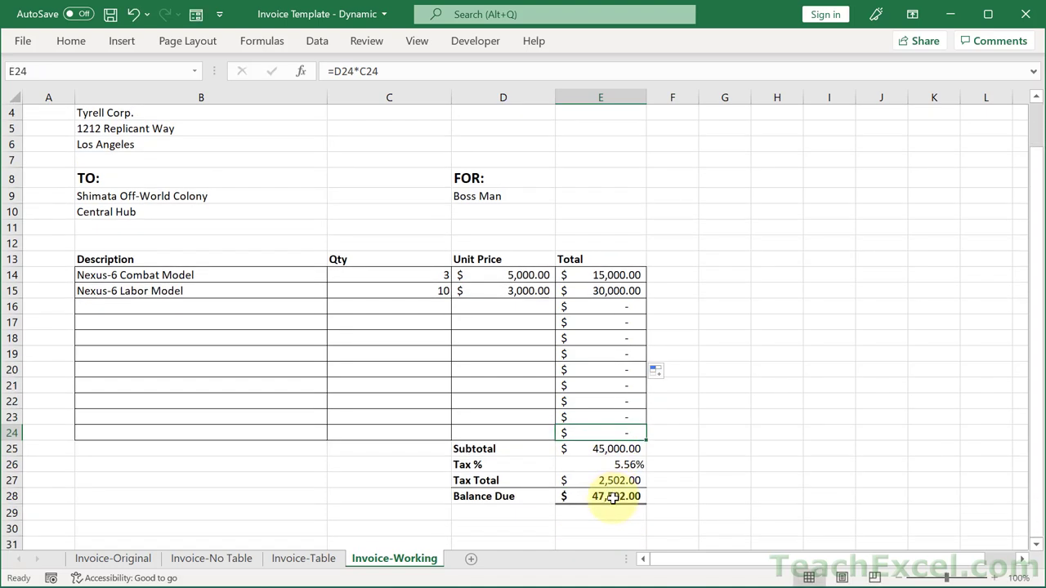
pyautogui.doubleClick(605, 449)
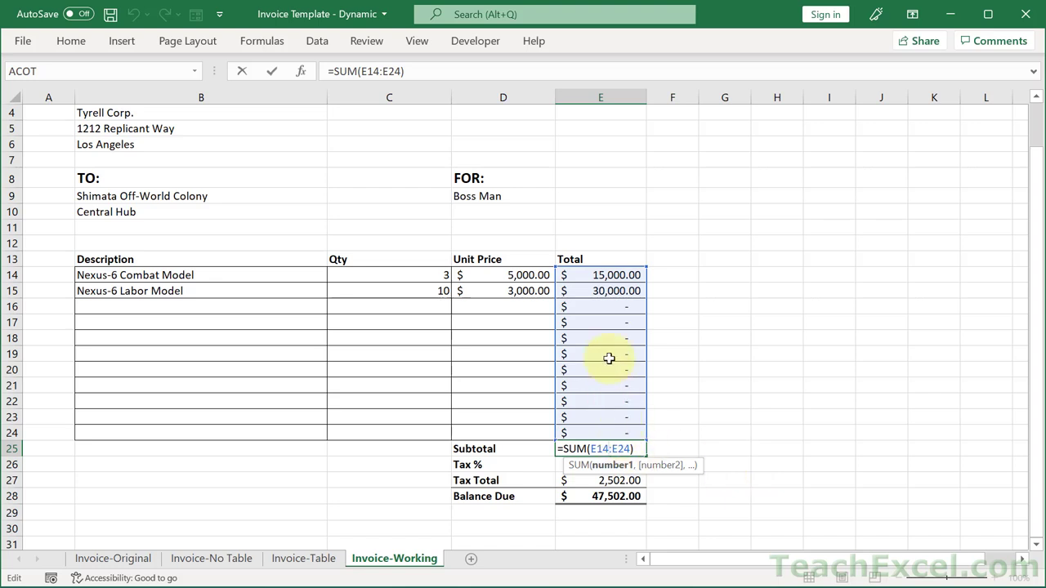
pyautogui.moveTo(610, 275); pyautogui.dragTo(596, 306)
pyautogui.click(596, 307)
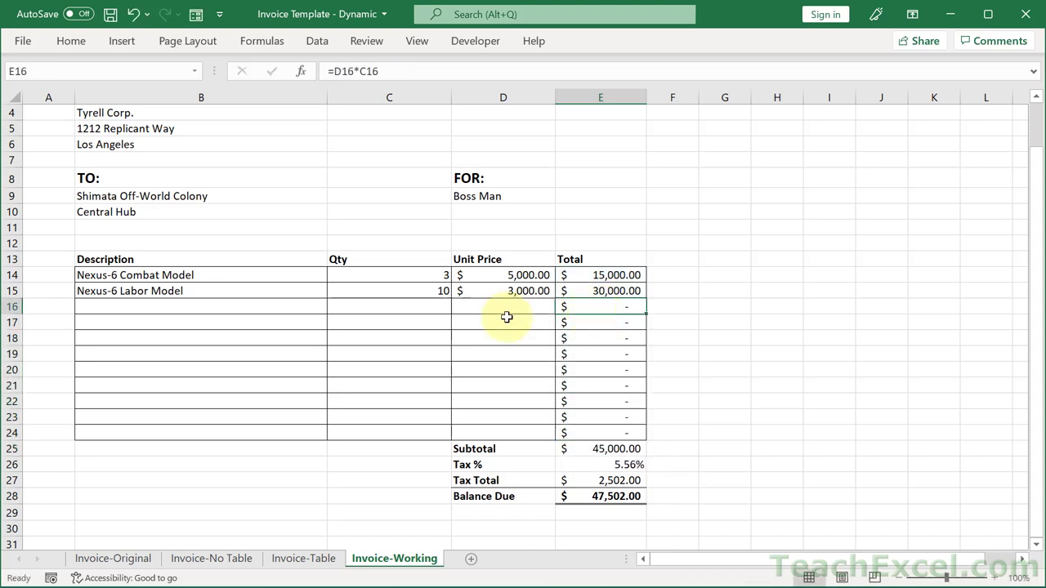
# - Add a line item in row 16 with description Nex7, quantity 10 and unit price 50000
pyautogui.click(261, 307)
pyautogui.write('N')
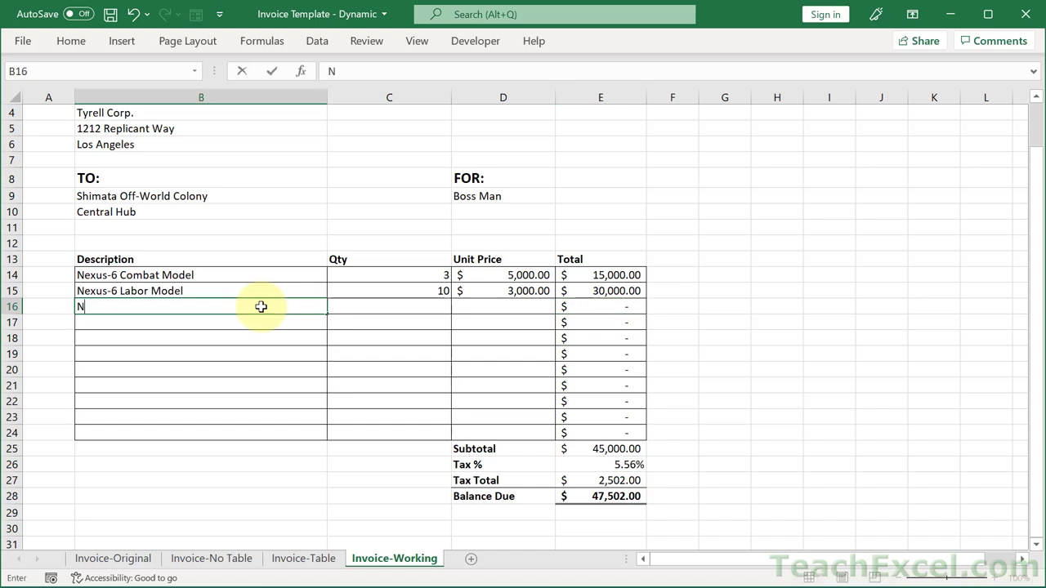
pyautogui.write('ex7')
pyautogui.press('Tab')
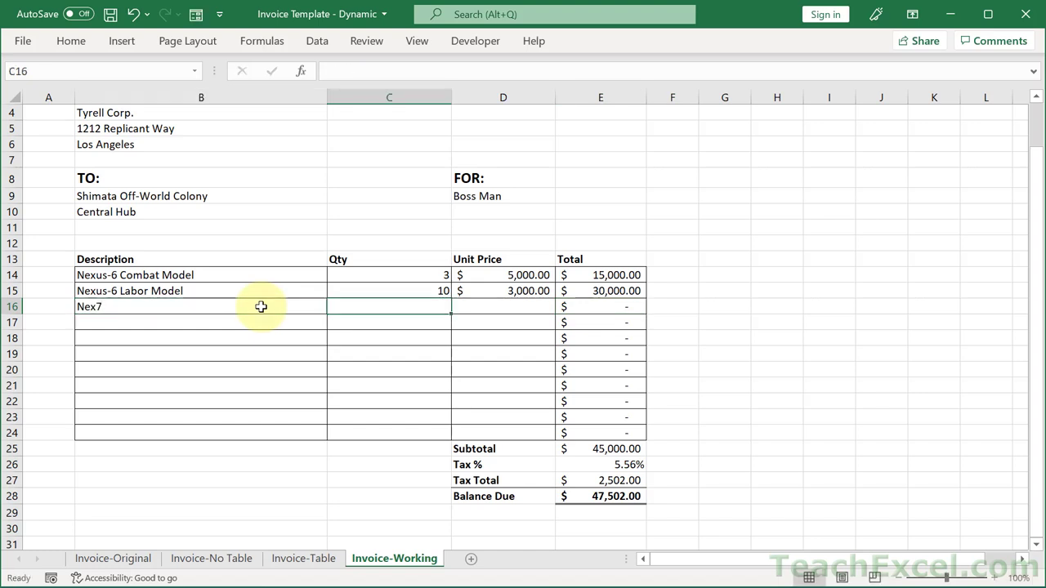
pyautogui.write('10')
pyautogui.press('Tab')
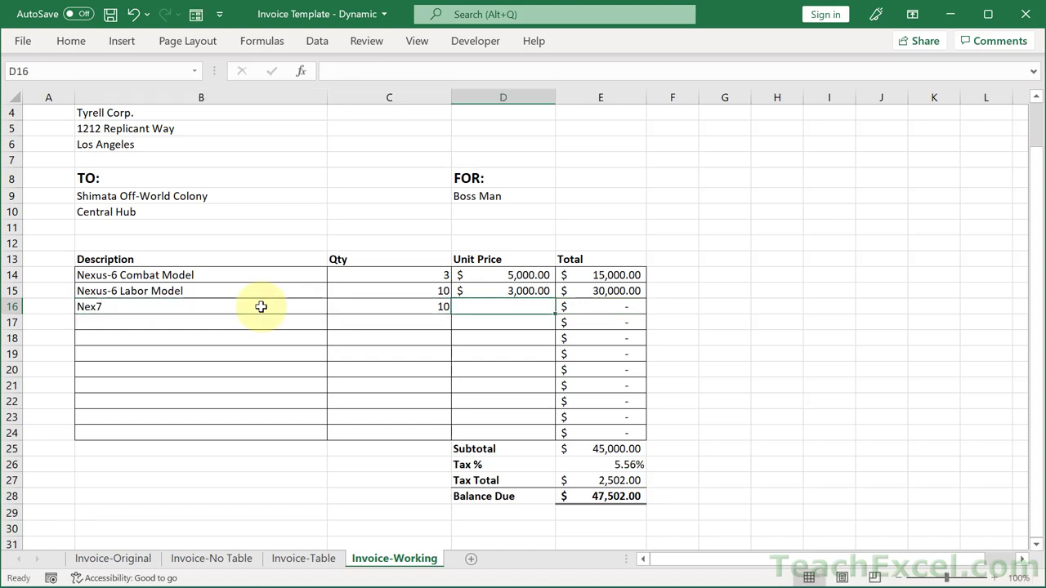
pyautogui.write('50000')
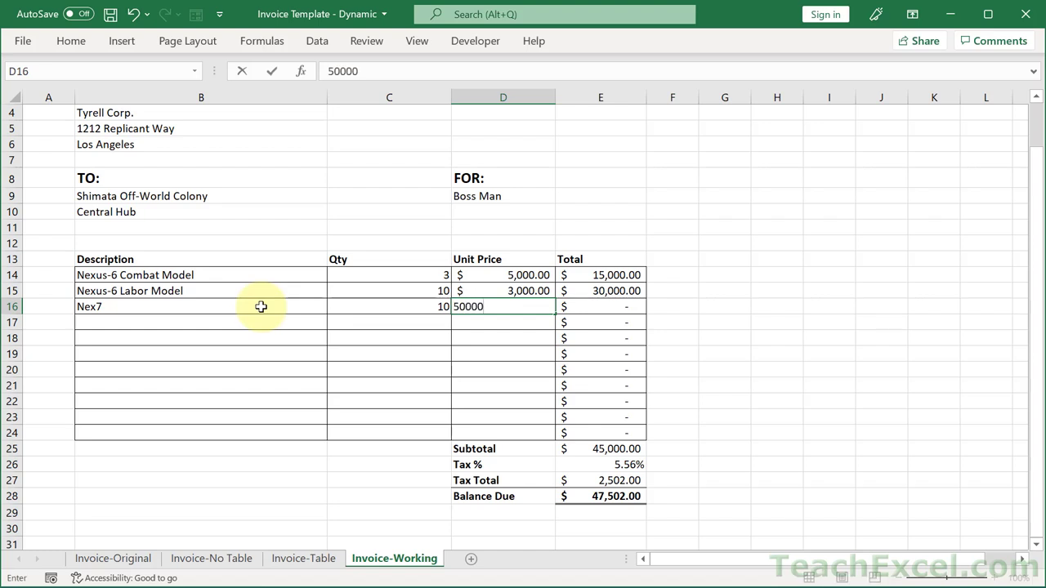
pyautogui.hotkey('ctrl', 'Return')
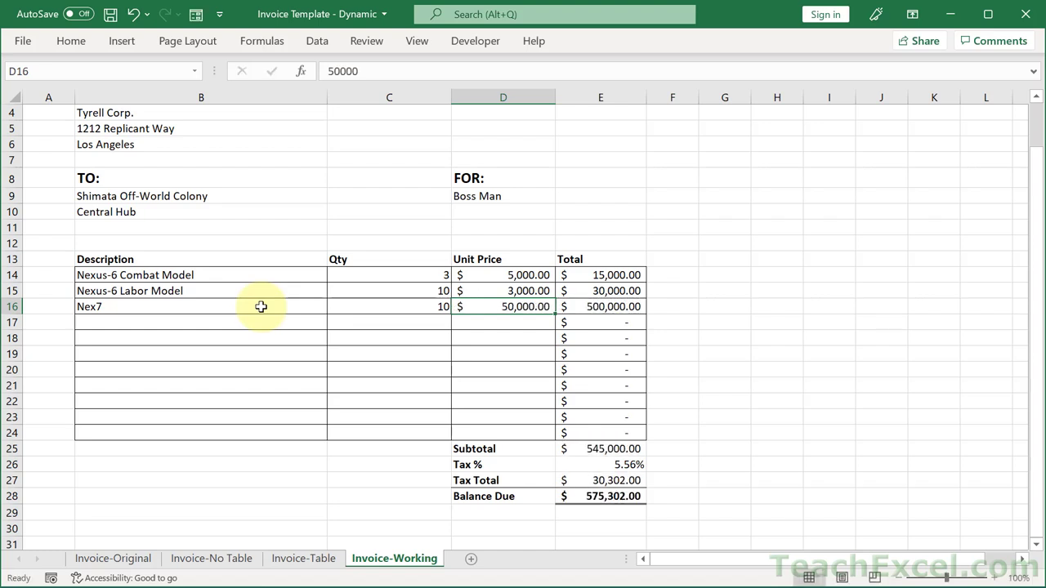
# - Clear the description, quantity and unit price of the Nex7 line item in row 16
pyautogui.hotkey('shift', 'Left')
pyautogui.hotkey('shift', 'Left')
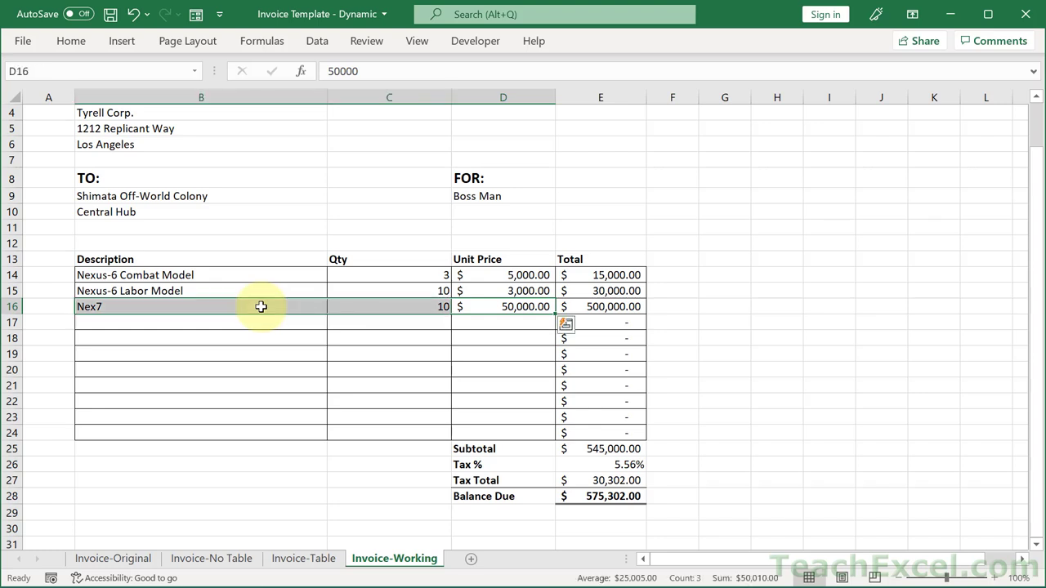
pyautogui.press('Delete')
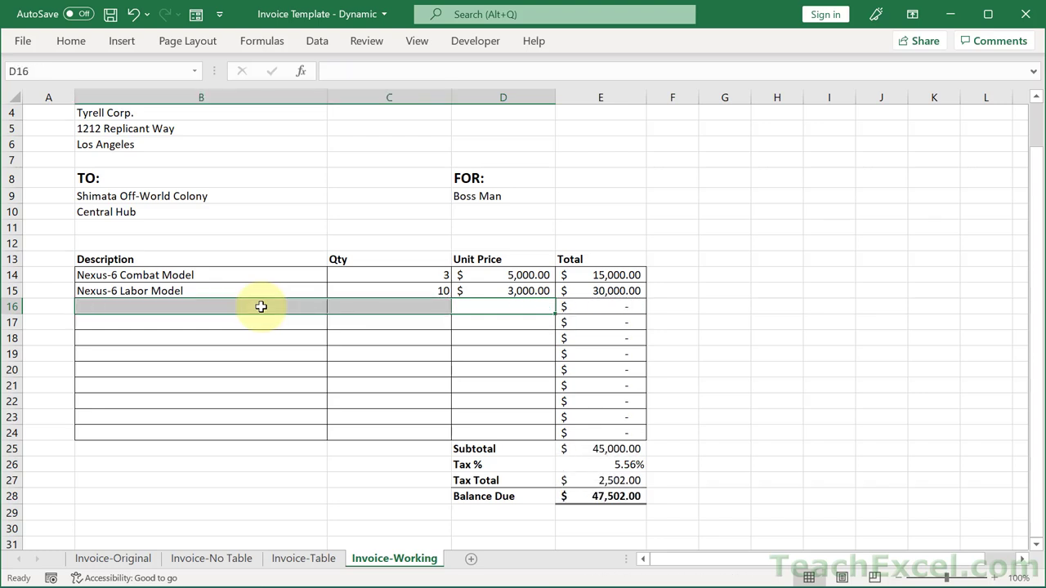
# - Add a bold Helper heading in F13, beside the Total heading, and widen column F slightly
pyautogui.click(666, 259)
pyautogui.write('Helper')
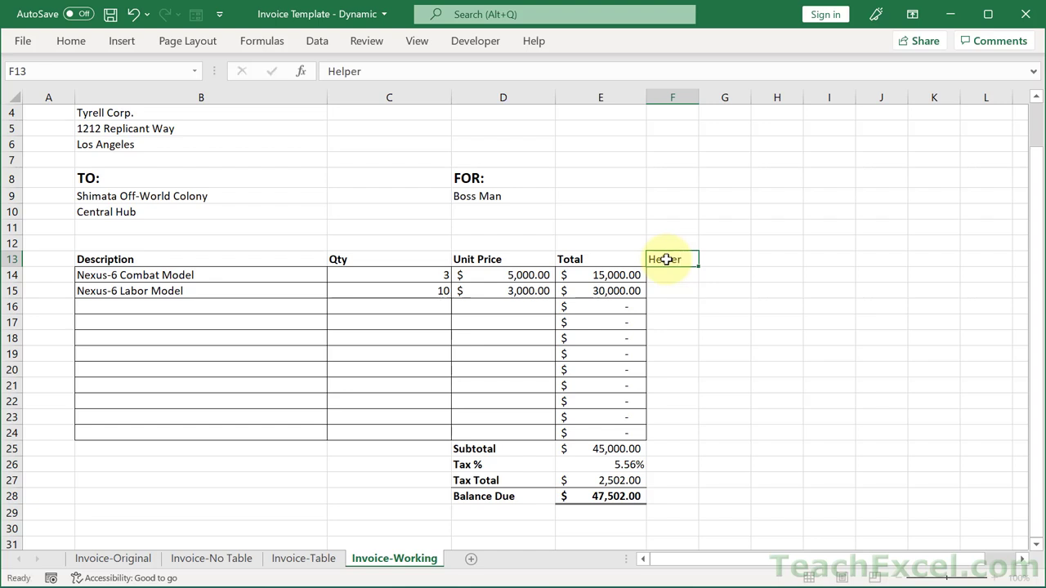
pyautogui.click(666, 259)
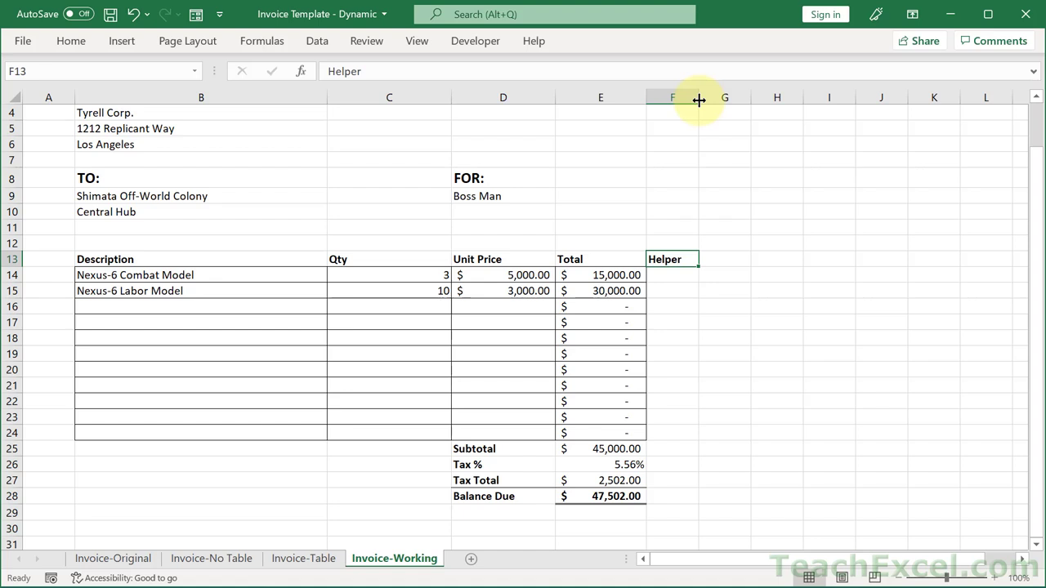
pyautogui.moveTo(698, 100); pyautogui.dragTo(715, 101)
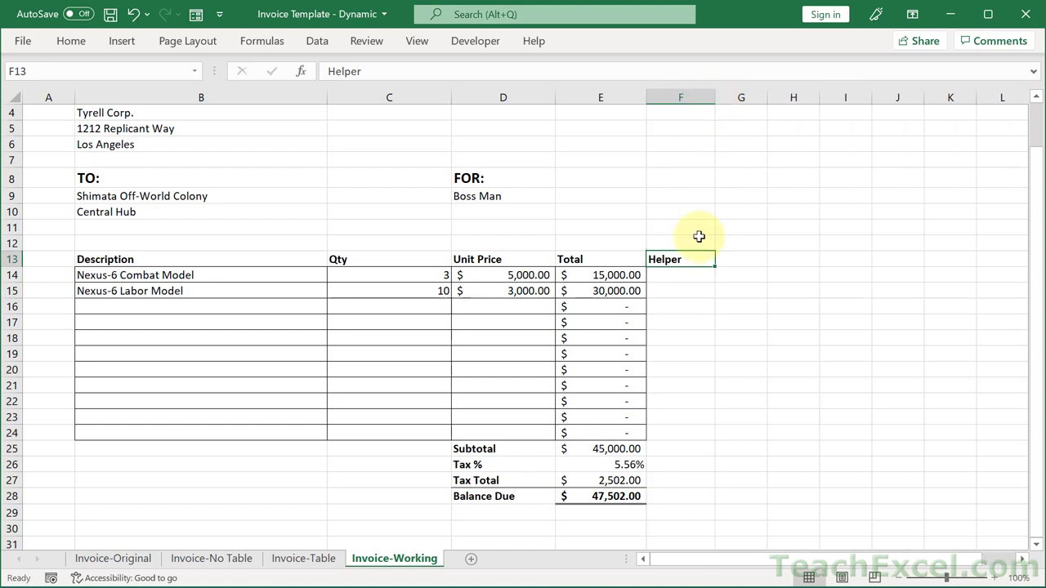
# - Enter the formula =IF(LEN(B13)>0,1,0) in the first Helper cell, F14
pyautogui.click(678, 280)
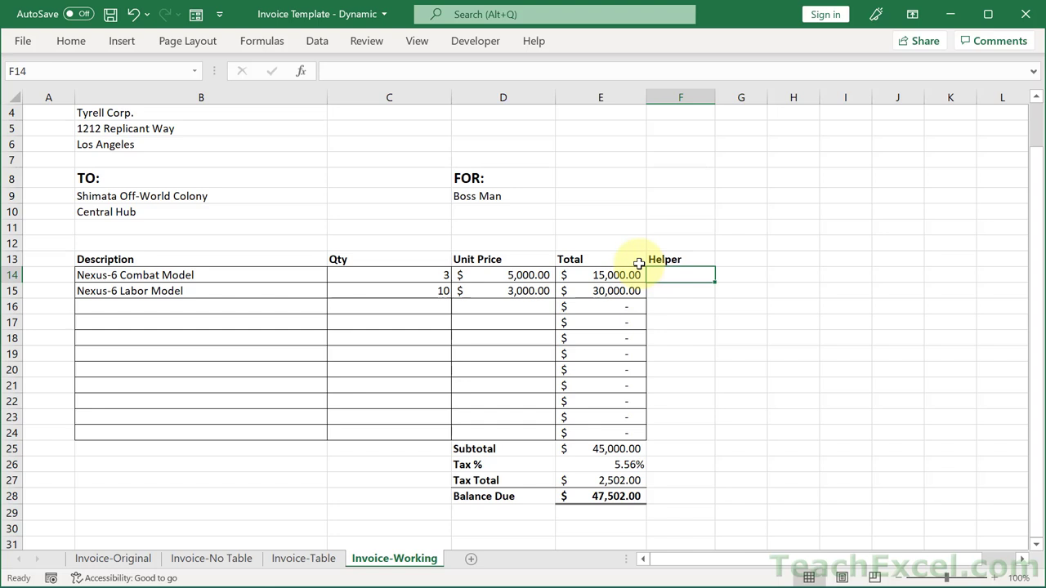
pyautogui.write('=')
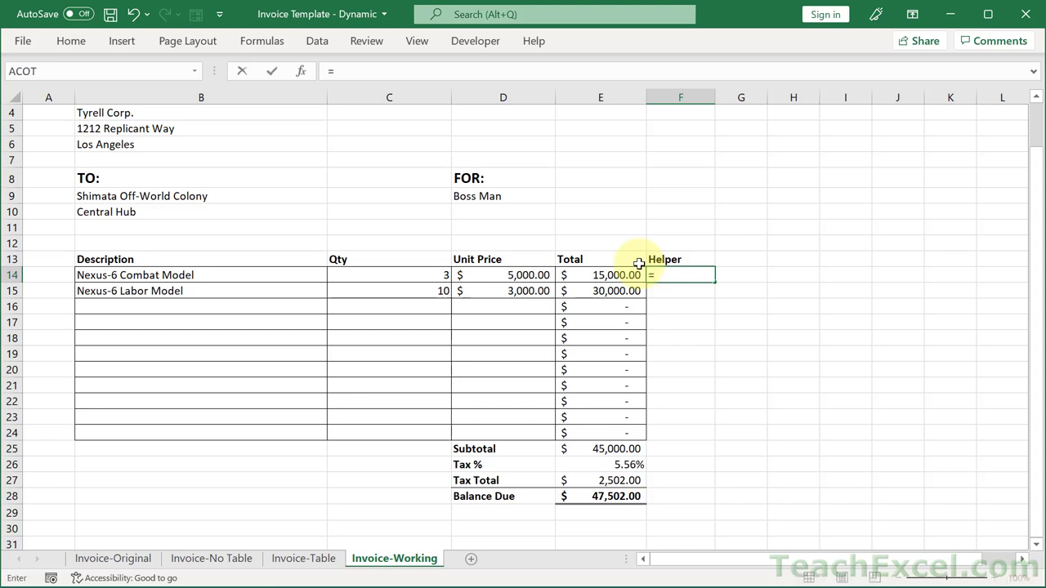
pyautogui.write('if')
pyautogui.press('Tab')
pyautogui.write('len(')
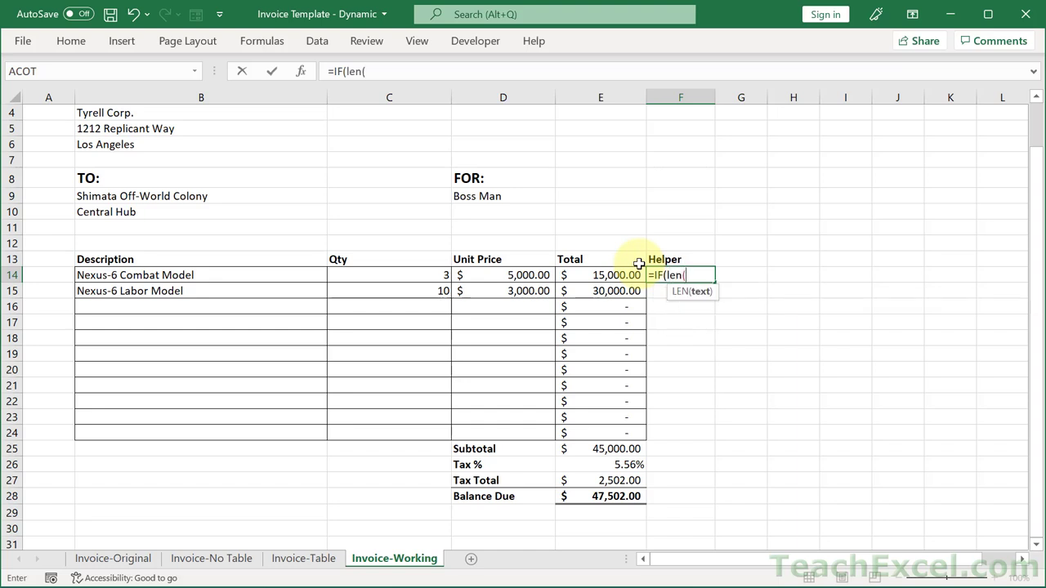
pyautogui.click(160, 257)
pyautogui.write(')')
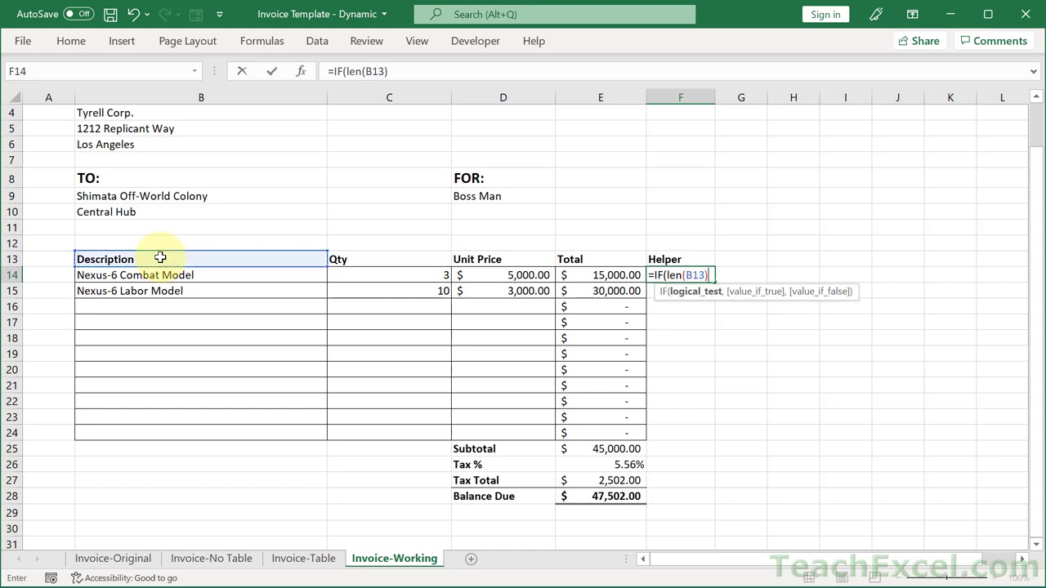
pyautogui.write('>0,')
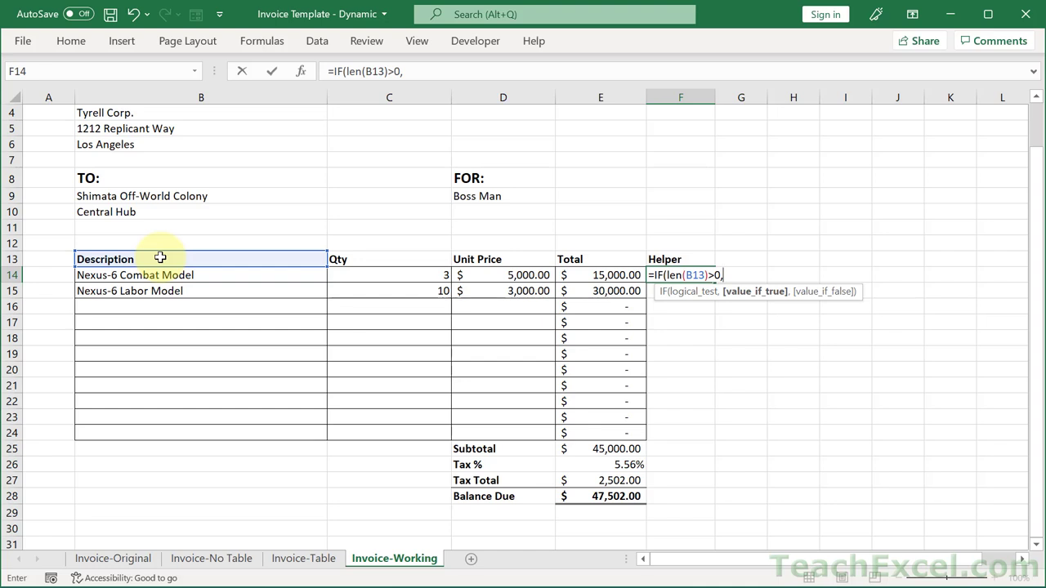
pyautogui.write('1,')
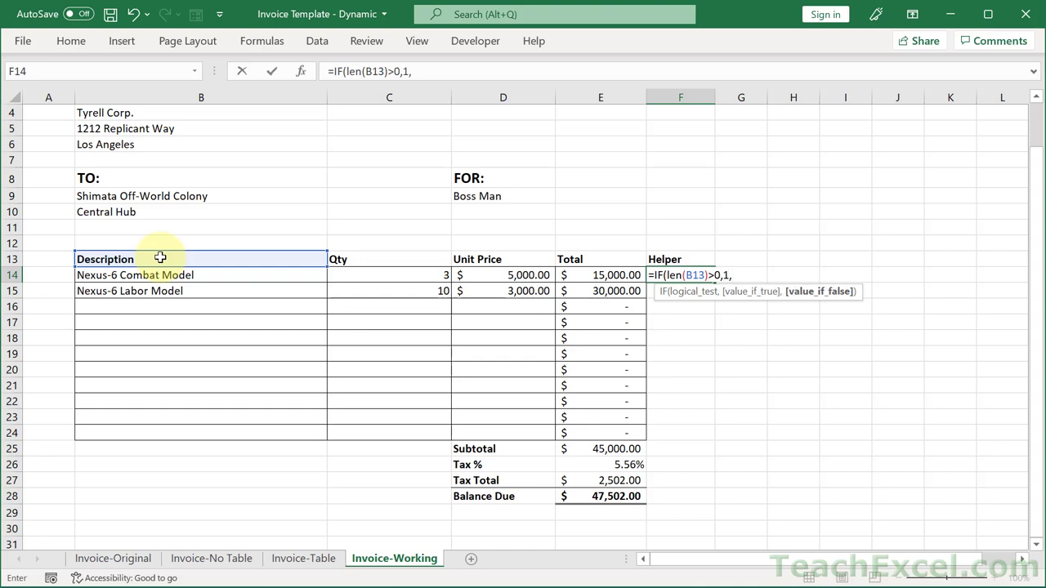
pyautogui.write('0)')
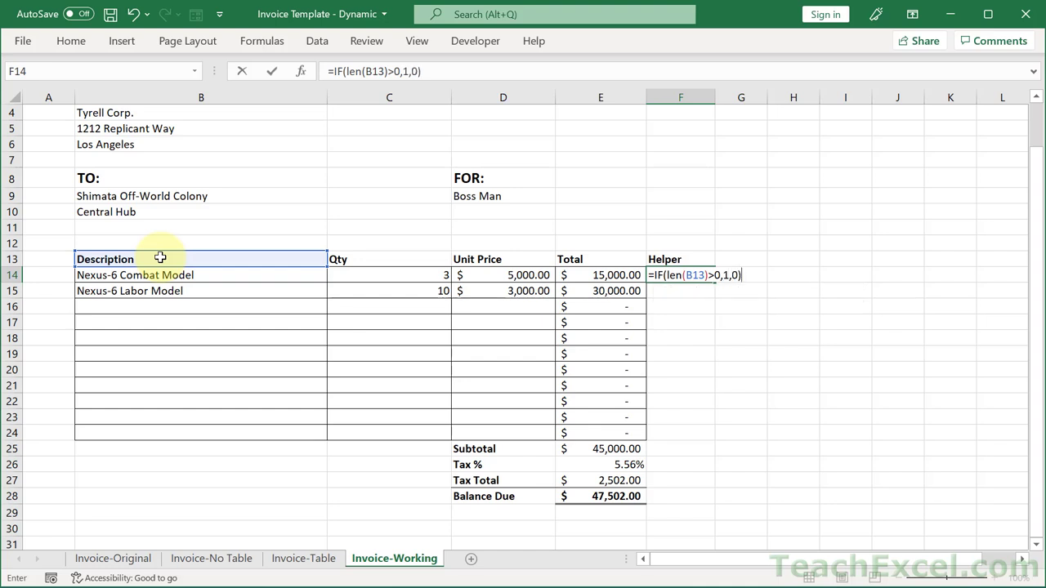
pyautogui.press('Return')
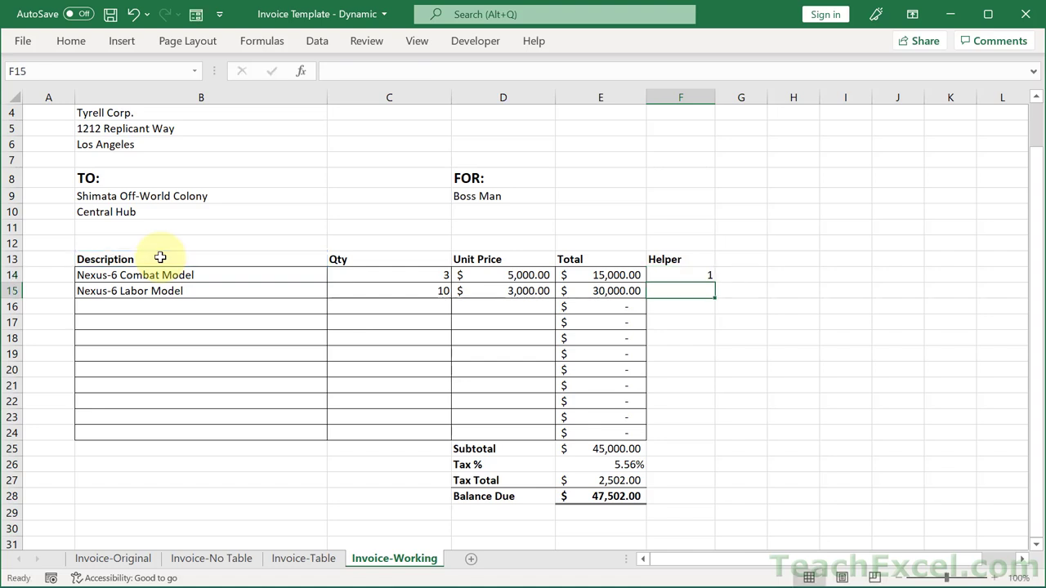
# - Fill the Helper formula from F14 down to F24 and inspect the formulas in the first few rows
pyautogui.click(694, 276)
pyautogui.moveTo(710, 277); pyautogui.dragTo(707, 444)
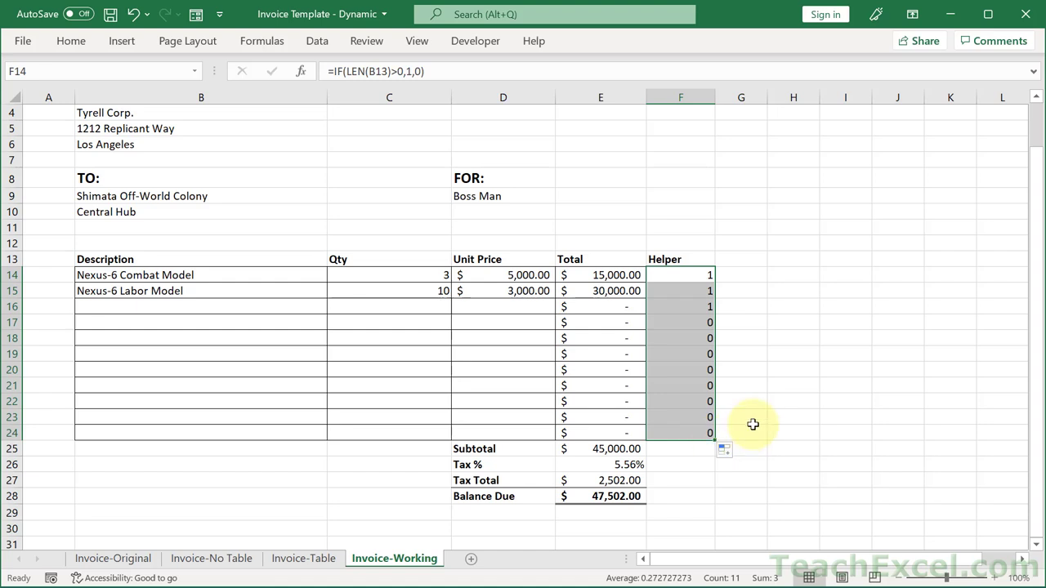
pyautogui.click(666, 275)
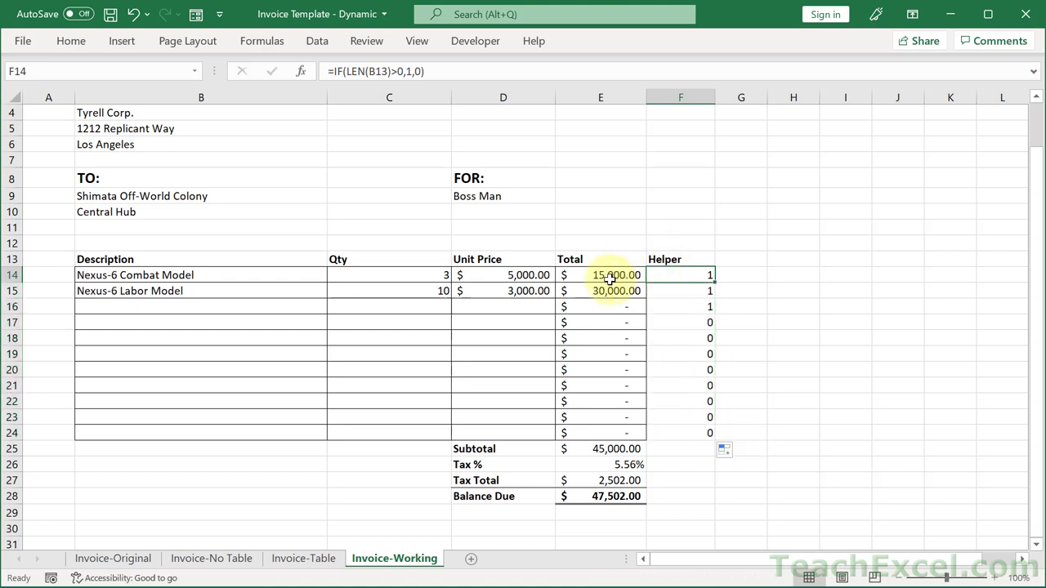
pyautogui.click(673, 293)
pyautogui.click(667, 306)
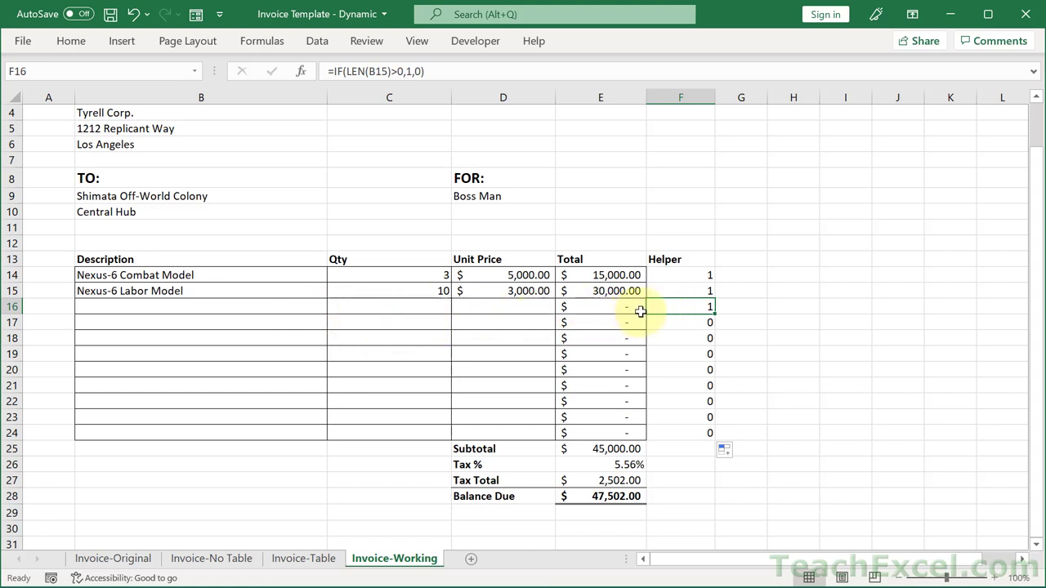
pyautogui.click(665, 320)
# - Test the helper by entering the description Nex7 in B16 and inspecting the Helper formula in F17
pyautogui.click(277, 304)
pyautogui.write('Nex7')
pyautogui.press('Return')
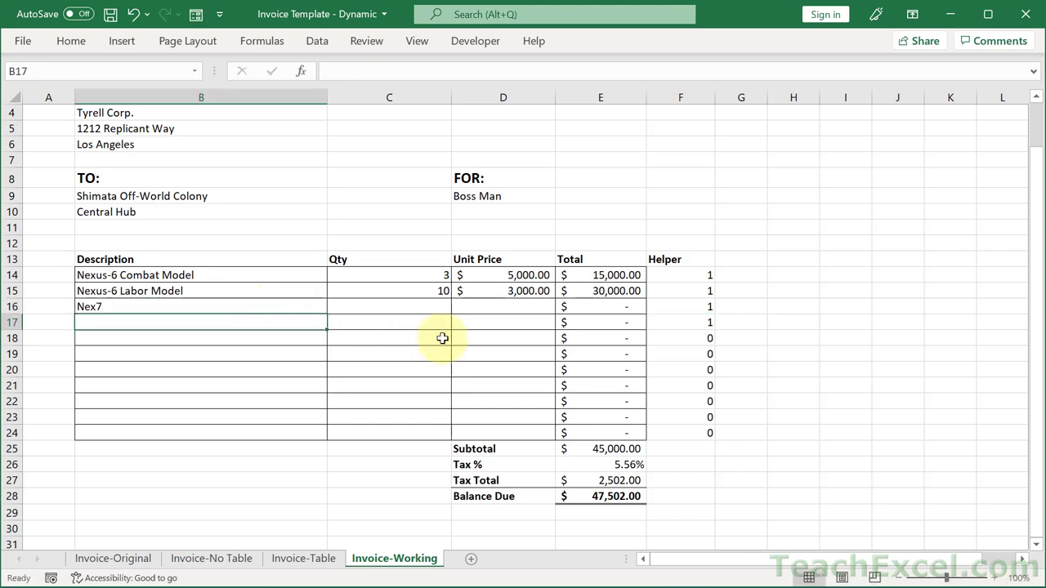
pyautogui.click(669, 326)
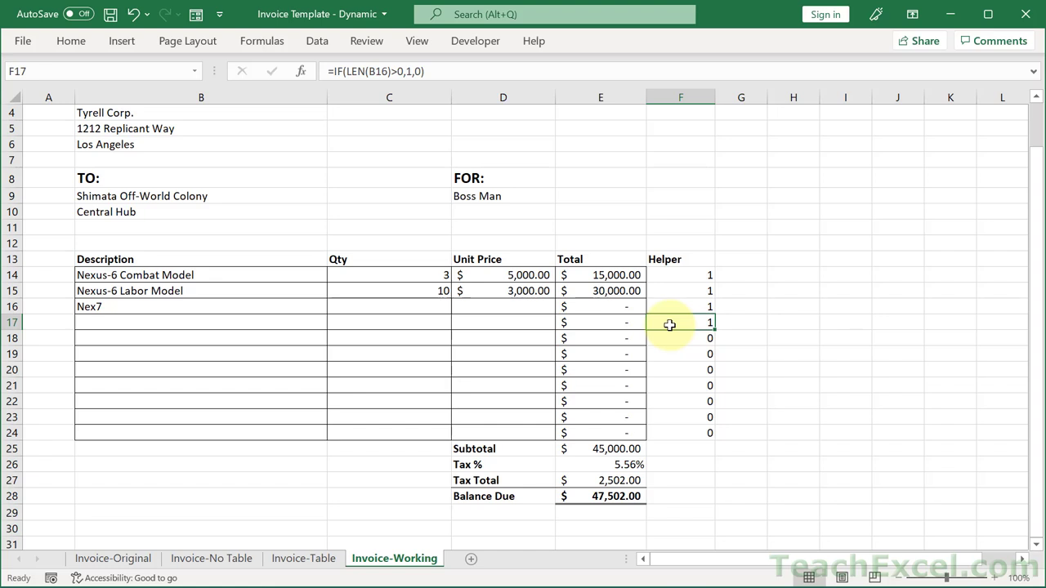
# - Clear the Nex7 test description from B16 and recheck the Helper cell F17
pyautogui.click(295, 307)
pyautogui.press('Delete')
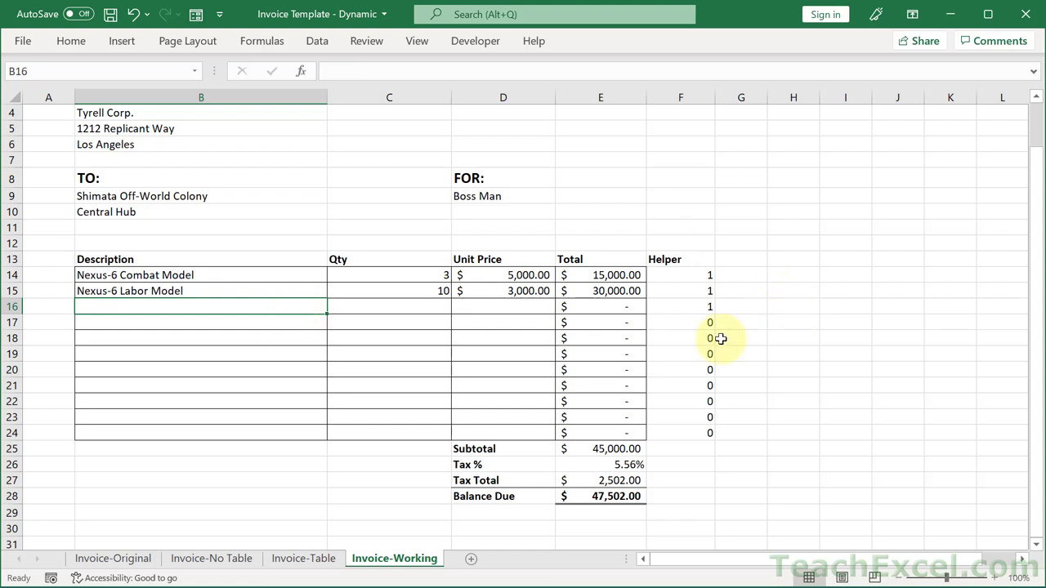
pyautogui.click(680, 325)
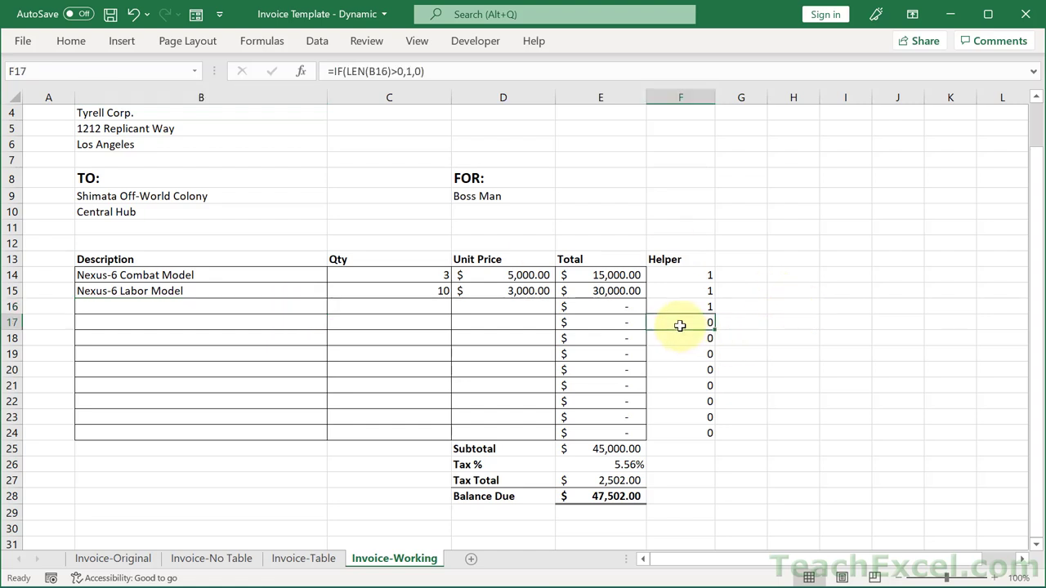
# - Turn on filtering for the line-item range B13:F24, including the Helper column
pyautogui.moveTo(677, 433); pyautogui.dragTo(258, 259)
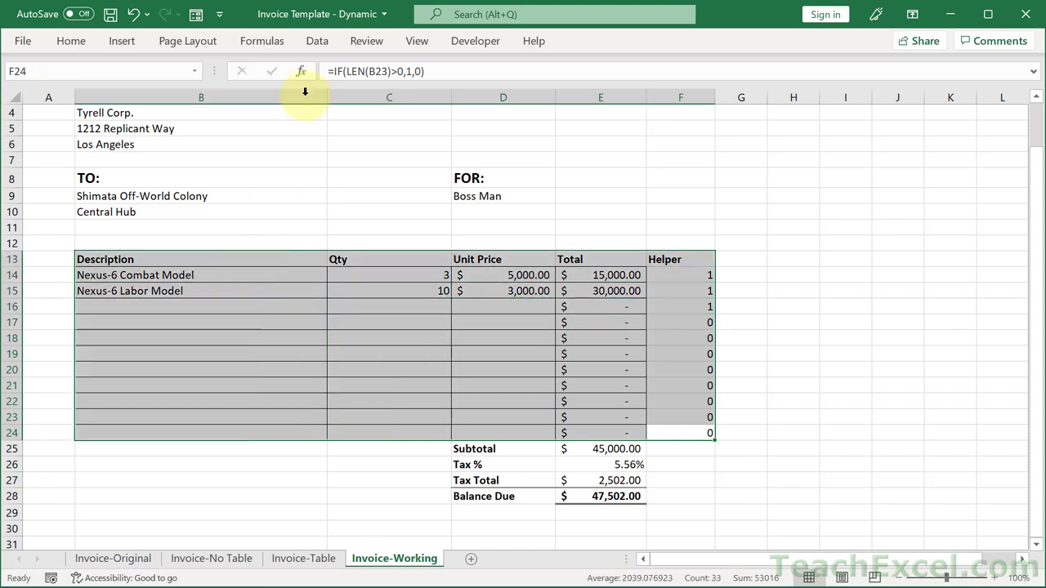
pyautogui.click(317, 47)
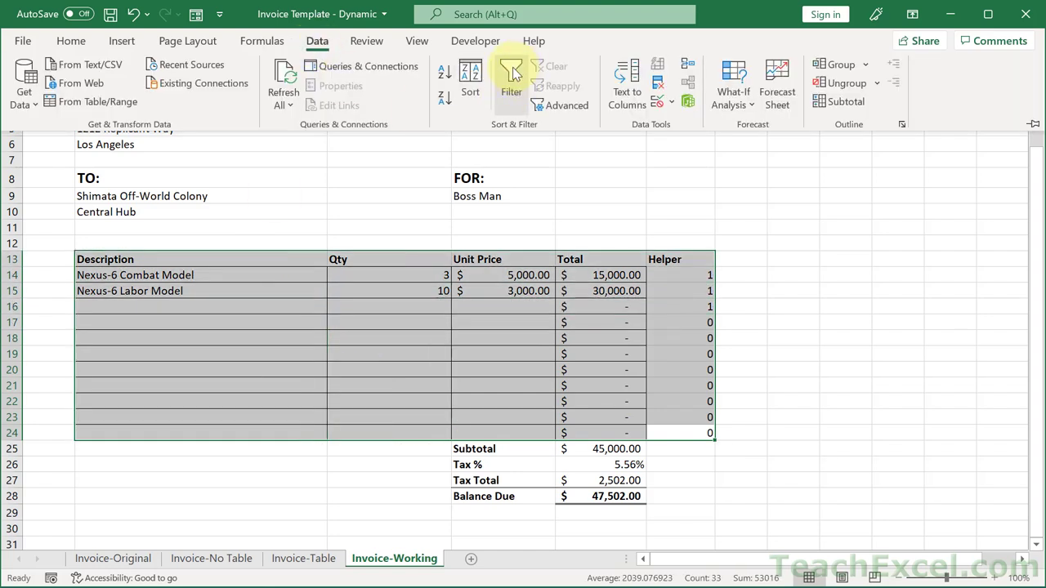
pyautogui.click(512, 73)
pyautogui.click(744, 265)
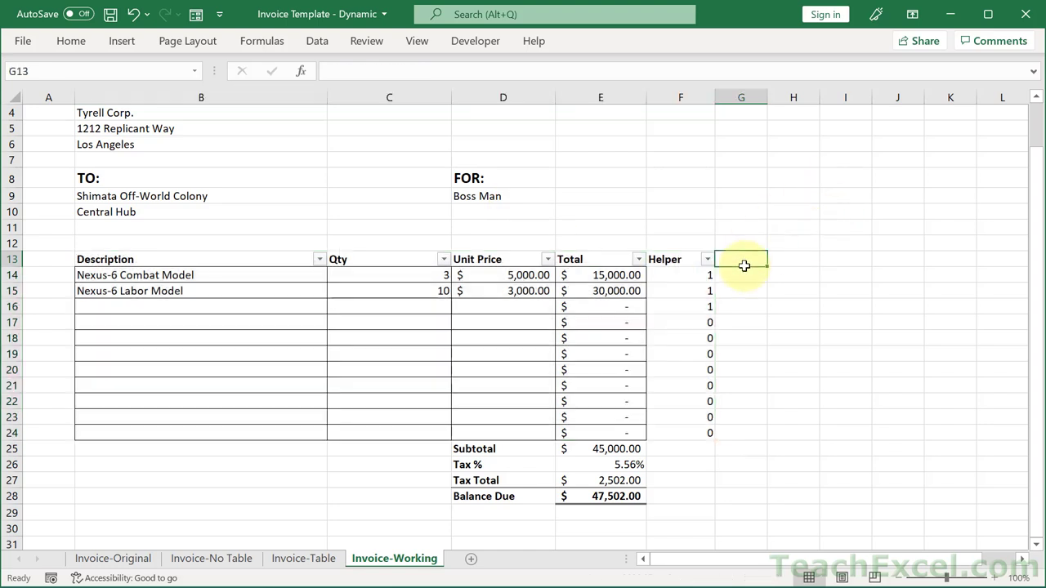
# - Filter the Helper column to exclude 0 so that only rows with the value 1 show
pyautogui.click(707, 260)
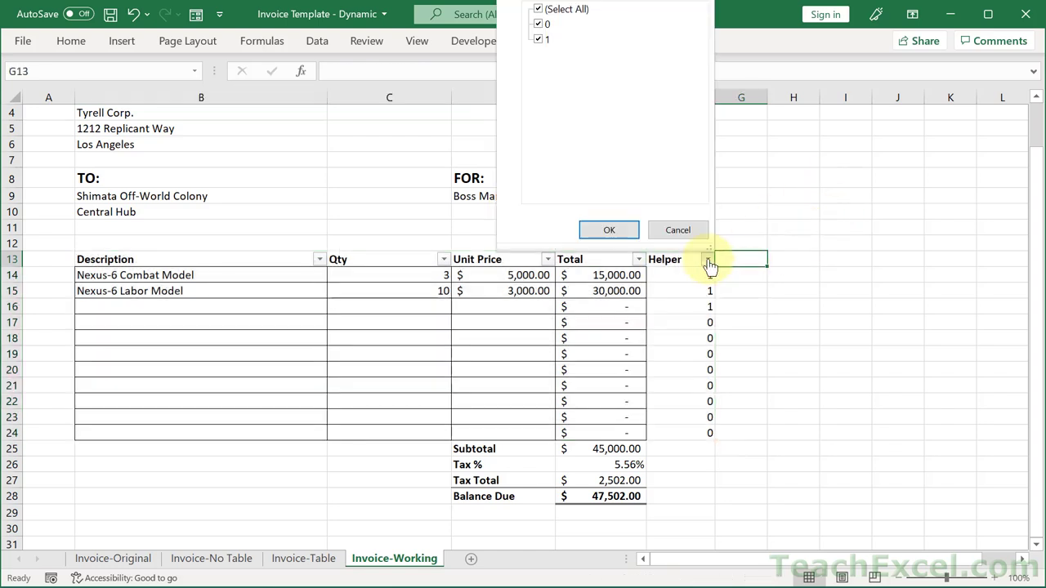
pyautogui.click(538, 24)
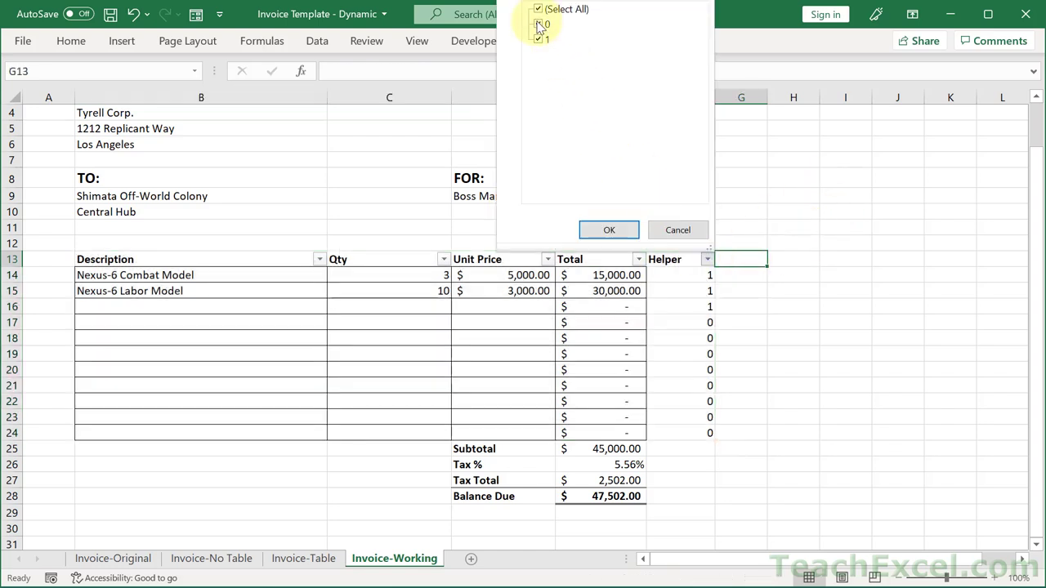
pyautogui.click(609, 229)
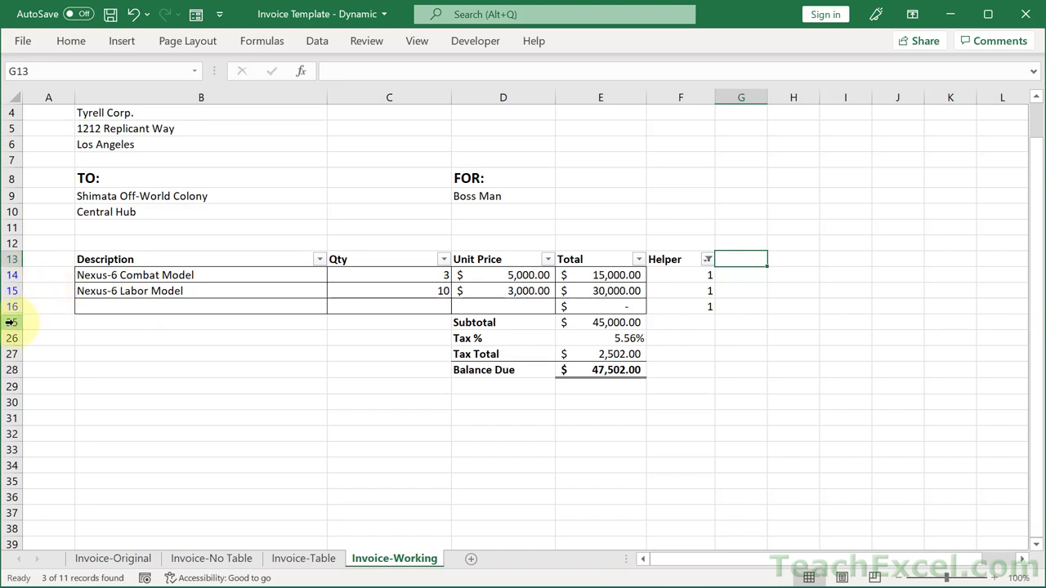
# - Enter the description Nex 7 in B16 and reapply the Helper column filter
pyautogui.click(111, 307)
pyautogui.write('Ne')
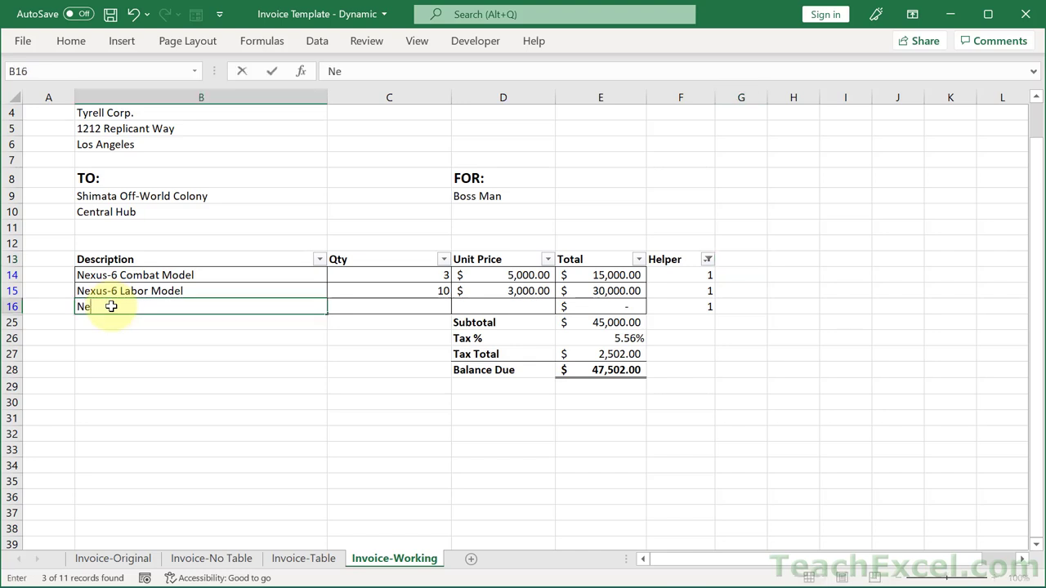
pyautogui.write('x 7')
pyautogui.press('Tab')
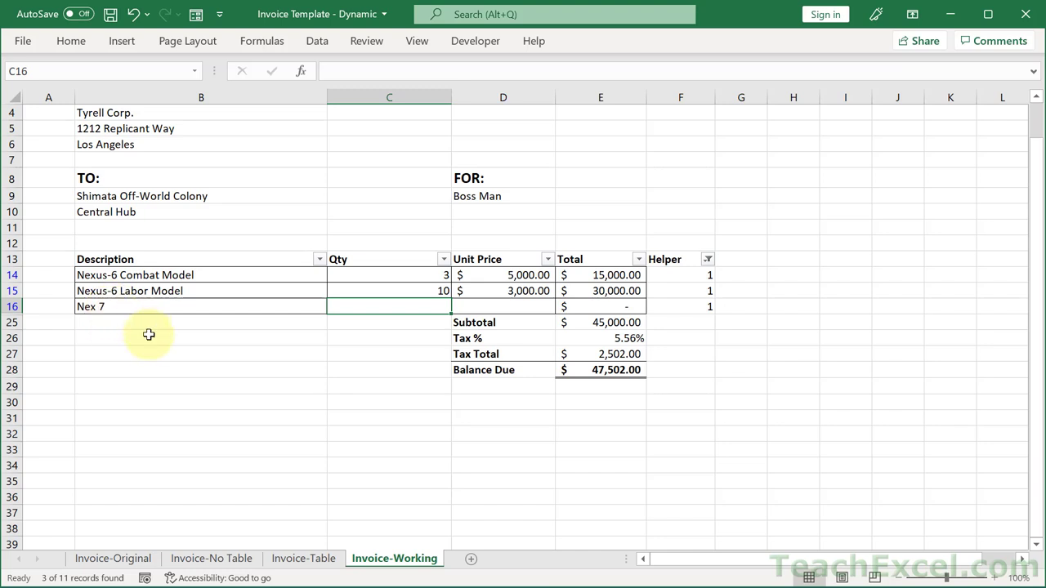
pyautogui.click(708, 259)
pyautogui.click(618, 235)
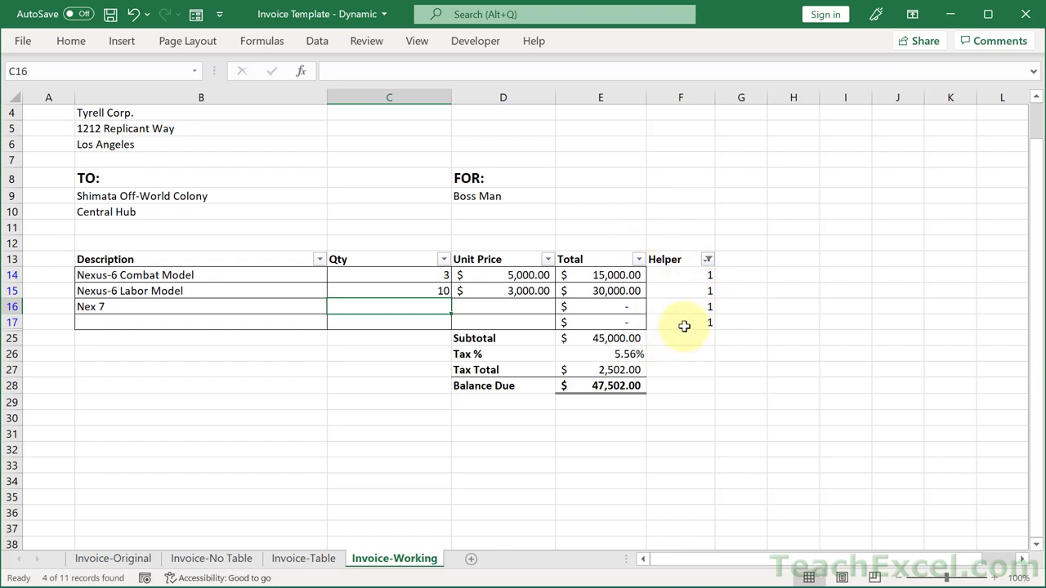
# - Clear the Nex 7 description from B16 and filter the Helper column to exclude 0 again
pyautogui.press('Left')
pyautogui.press('Delete')
pyautogui.click(708, 260)
pyautogui.click(542, 22)
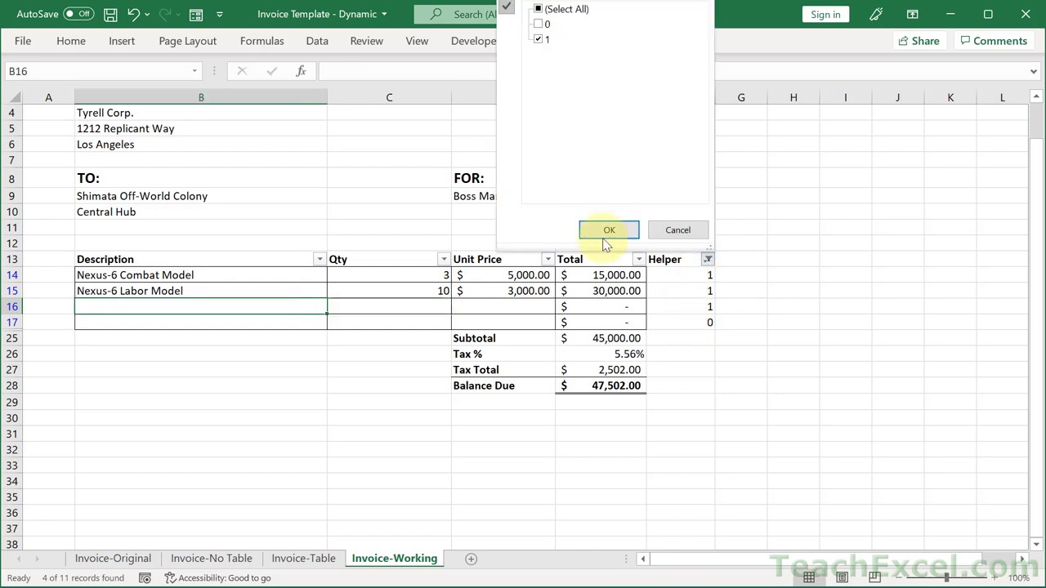
pyautogui.click(602, 240)
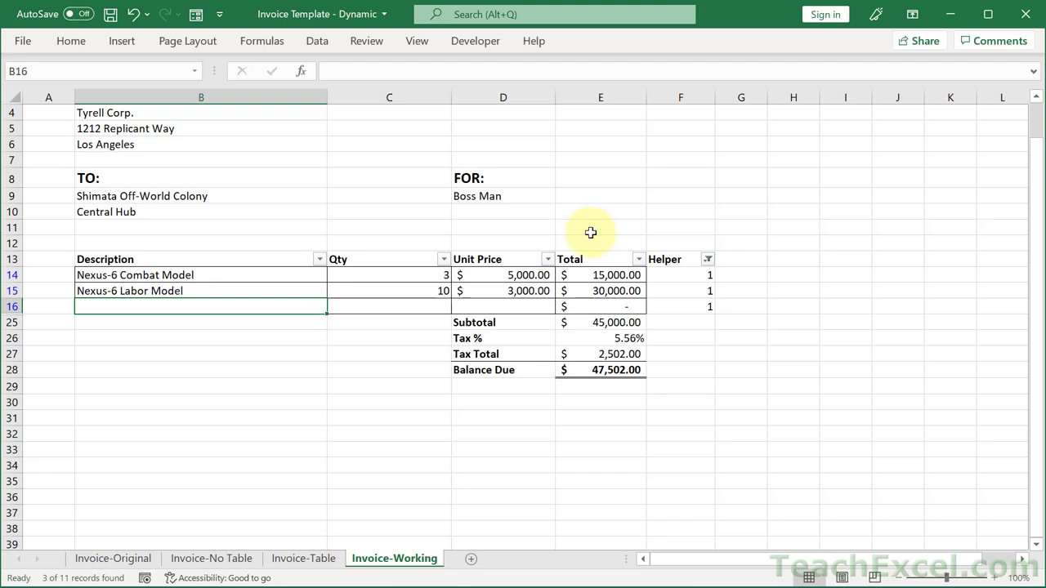
# - Open the Invoice-Working sheet's code module and create an empty Worksheet_Change event procedure, deleting the SelectionChange stub
pyautogui.rightClick(372, 565)
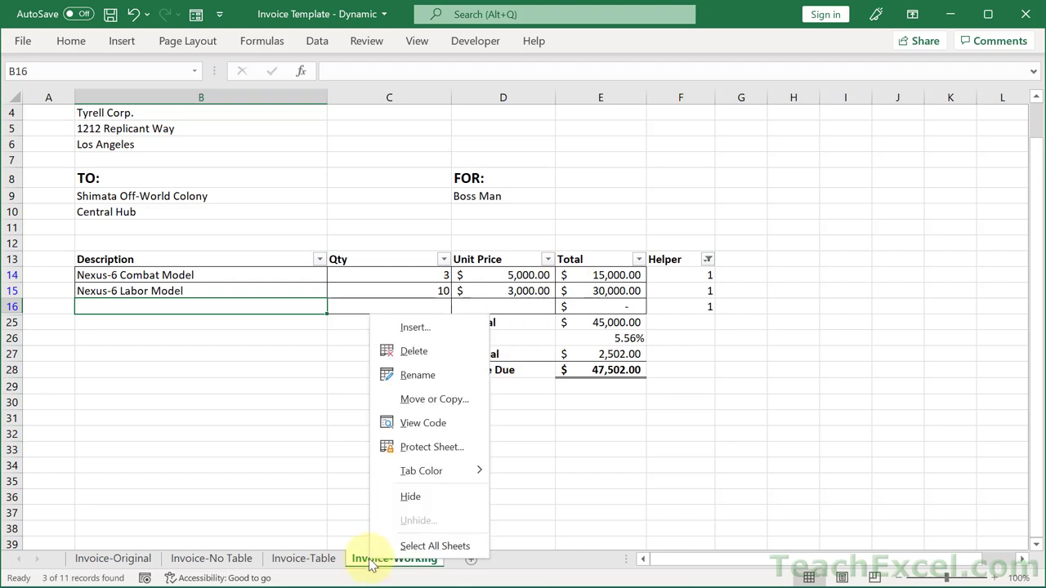
pyautogui.click(445, 434)
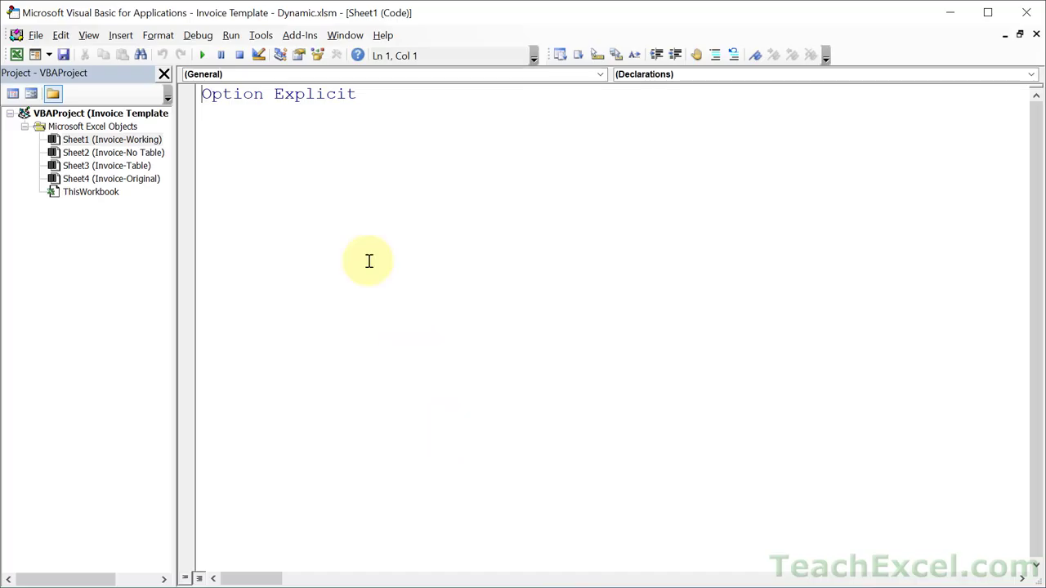
pyautogui.click(353, 75)
pyautogui.click(219, 96)
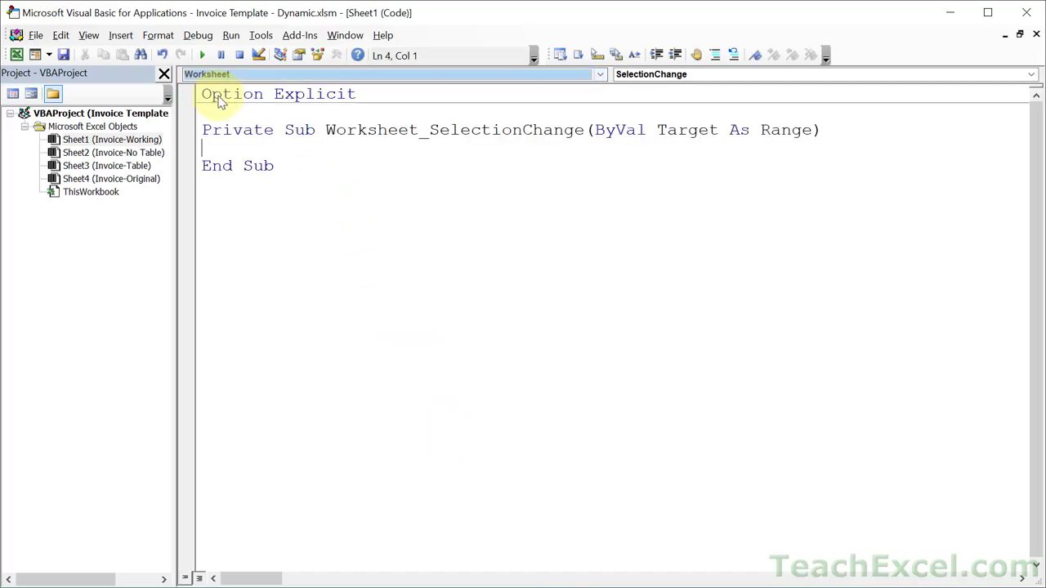
pyautogui.click(631, 76)
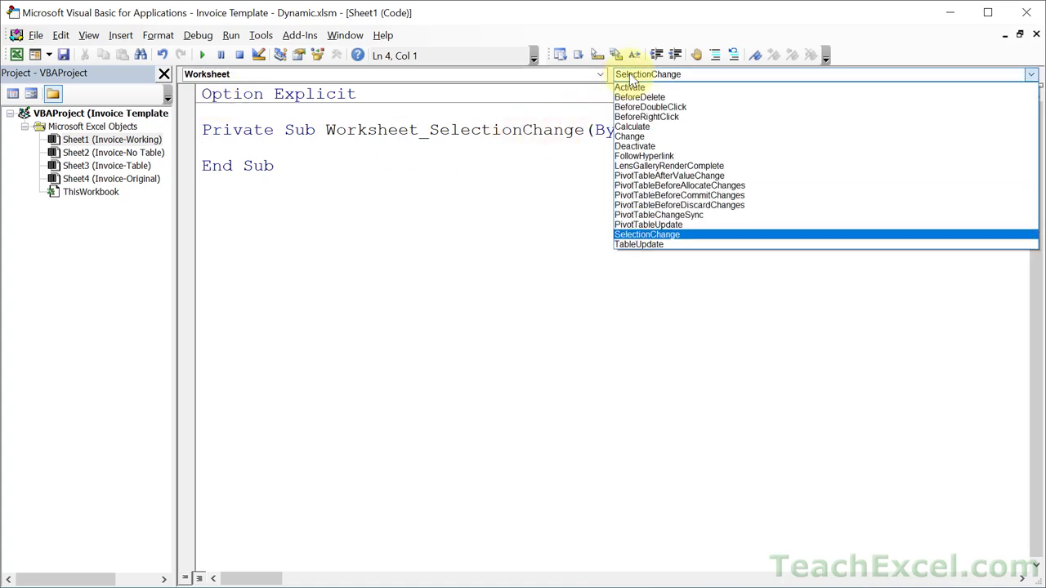
pyautogui.click(629, 136)
pyautogui.moveTo(285, 238); pyautogui.dragTo(204, 202)
pyautogui.press('Delete')
# - Add the statement Me.AutoFilter.ApplyFilter to the body of the Worksheet_Change procedure
pyautogui.press('Return')
pyautogui.press('Return')
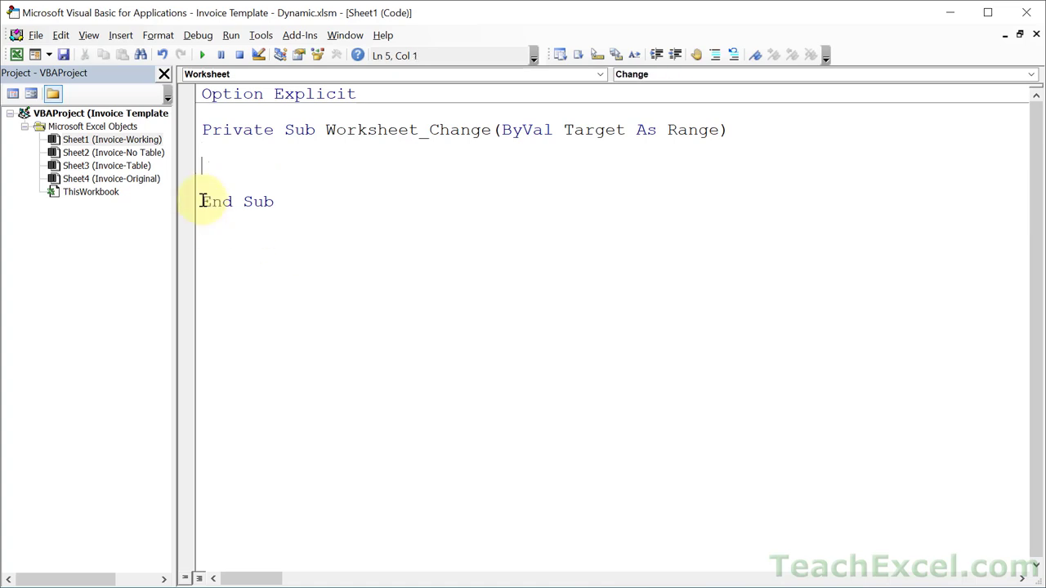
pyautogui.write('me.a')
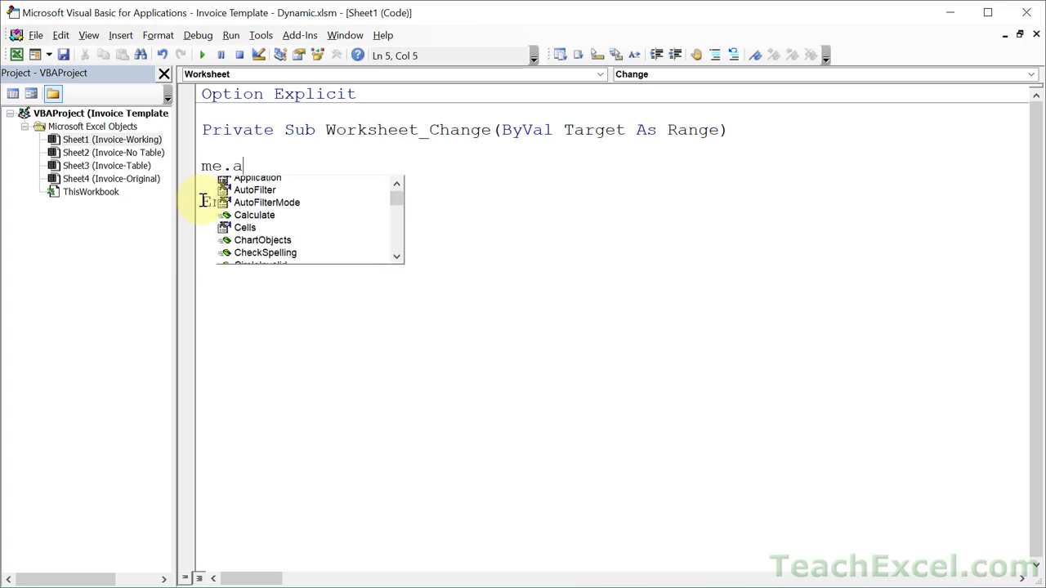
pyautogui.write('utof')
pyautogui.press('Tab')
pyautogui.write('.')
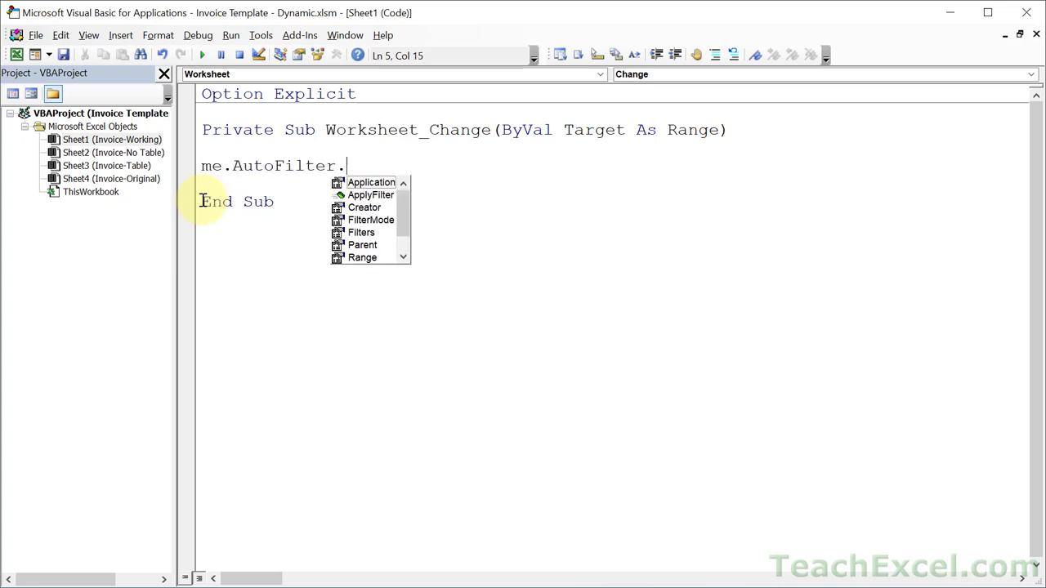
pyautogui.write('app')
pyautogui.press('Down')
pyautogui.press('Tab')
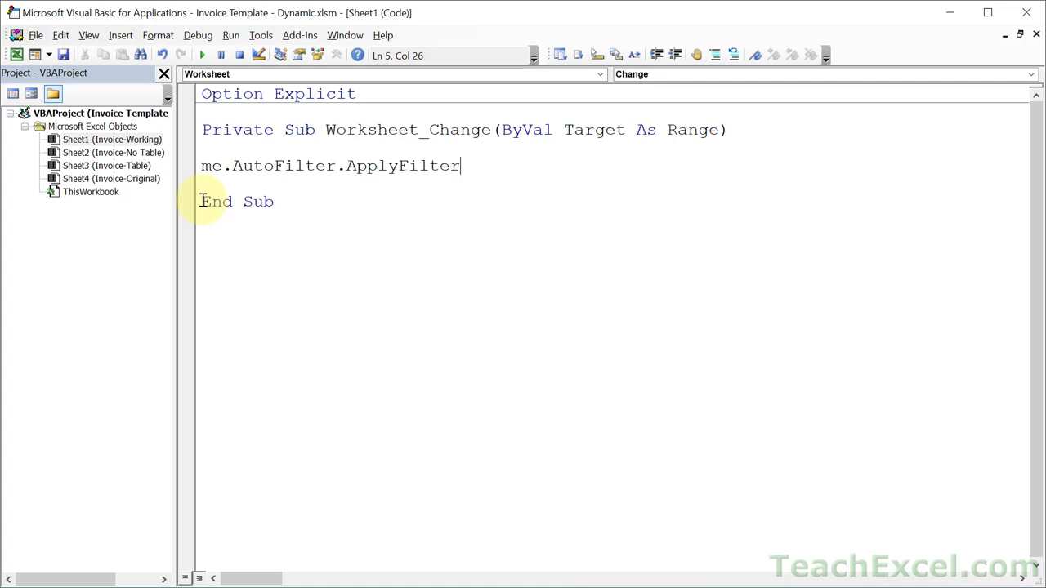
pyautogui.click(232, 191)
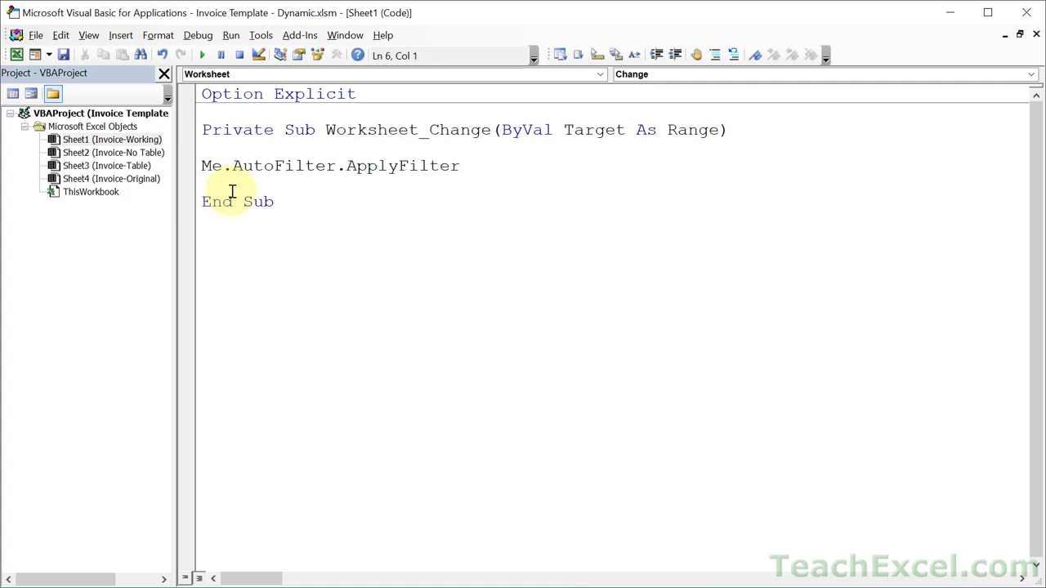
# - Test the macro by entering the description Nex 7 in B16 of the invoice sheet, and recheck the procedure's code
pyautogui.hotkey('alt', 'F11')
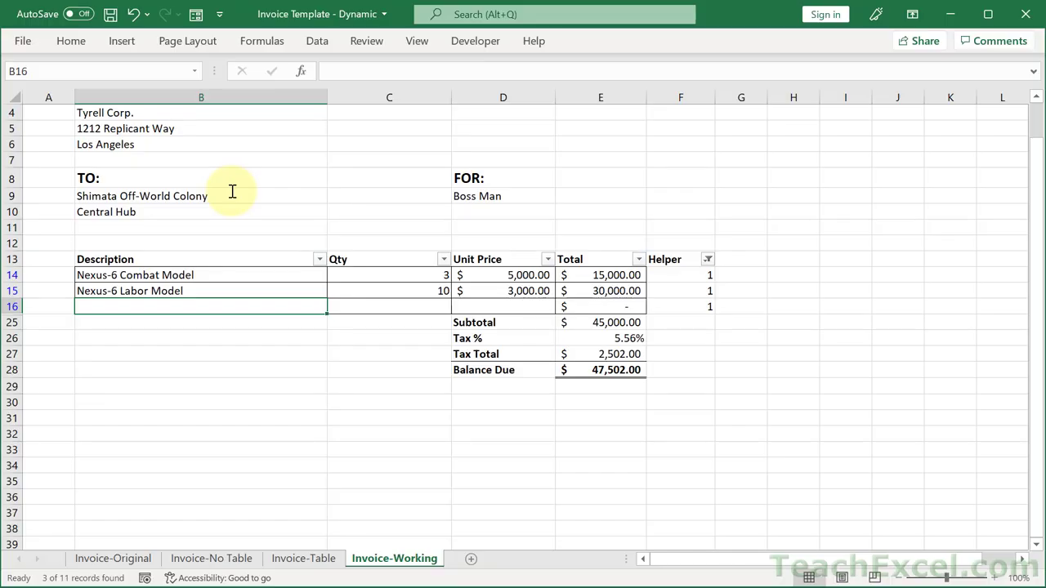
pyautogui.write('Nex 7')
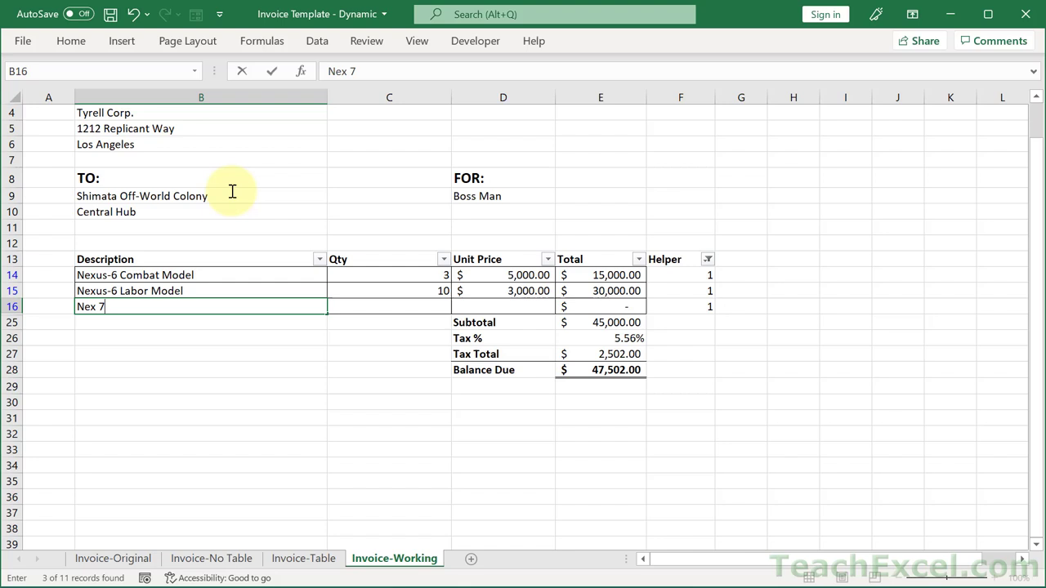
pyautogui.press('Tab')
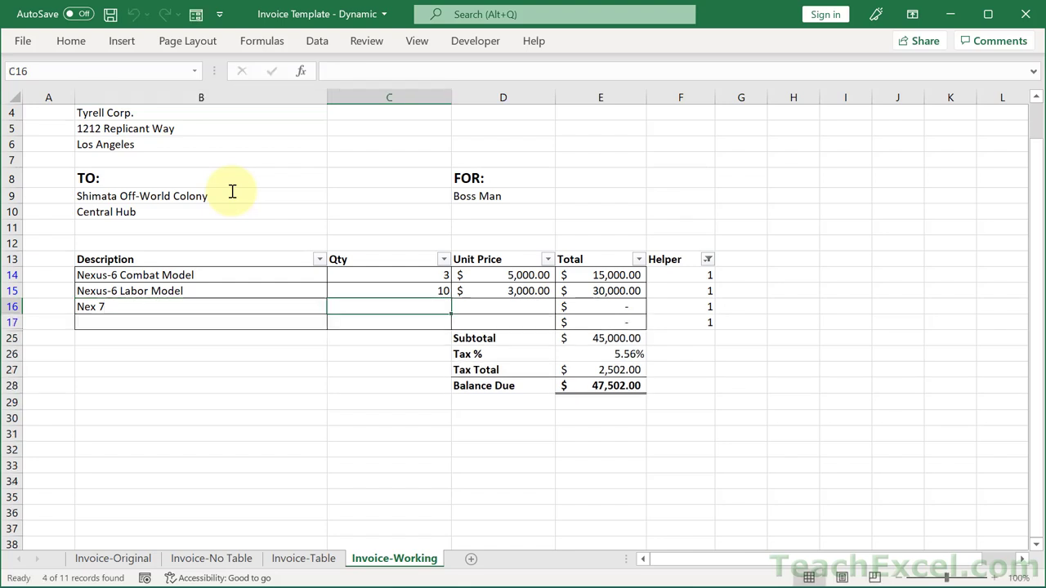
pyautogui.hotkey('alt', 'F11')
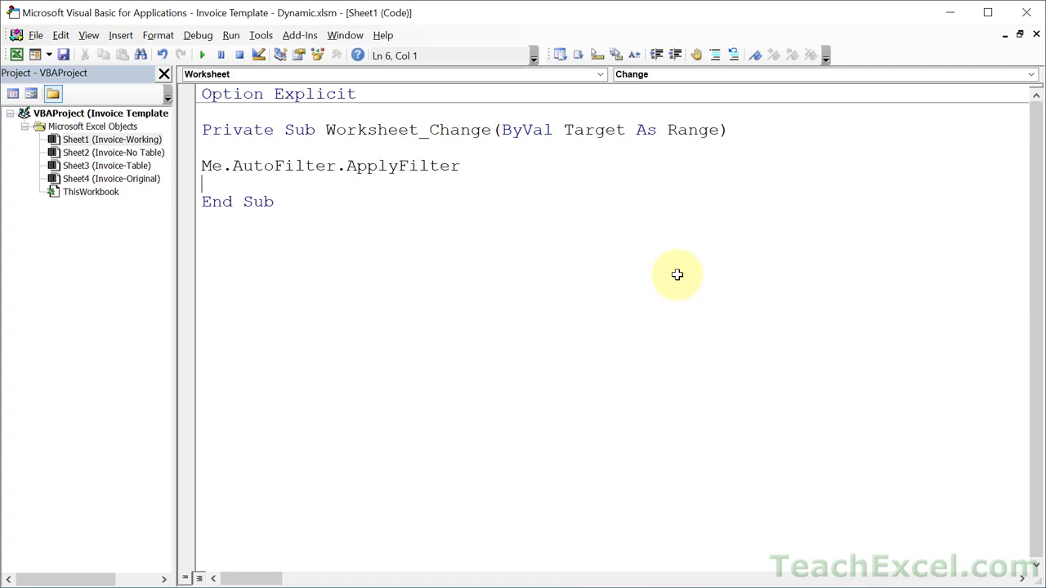
pyautogui.hotkey('alt', 'F11')
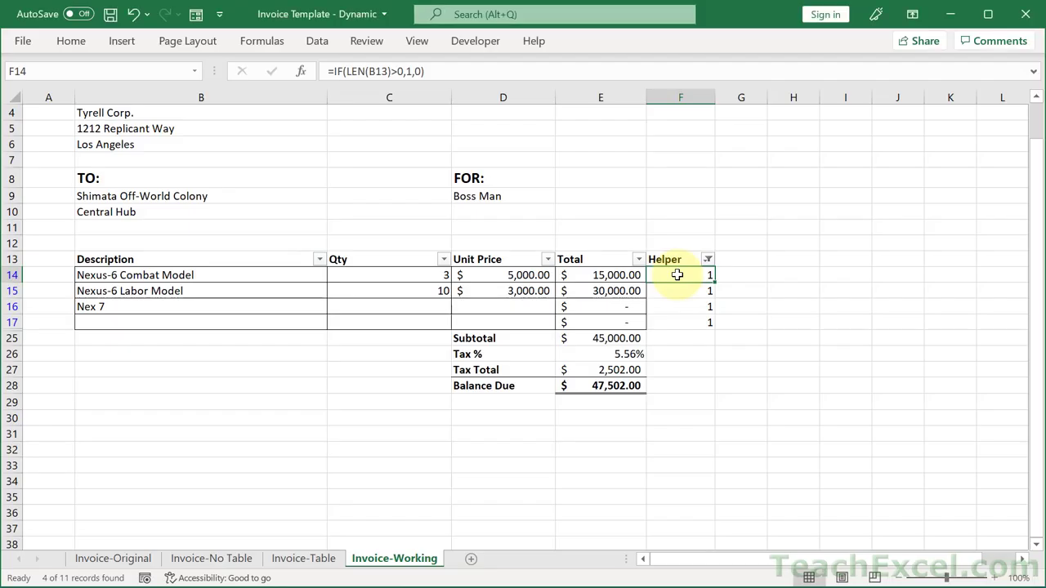
# - Hide the Helper column F and turn off the sheet's gridlines
pyautogui.click(667, 90)
pyautogui.rightClick(669, 90)
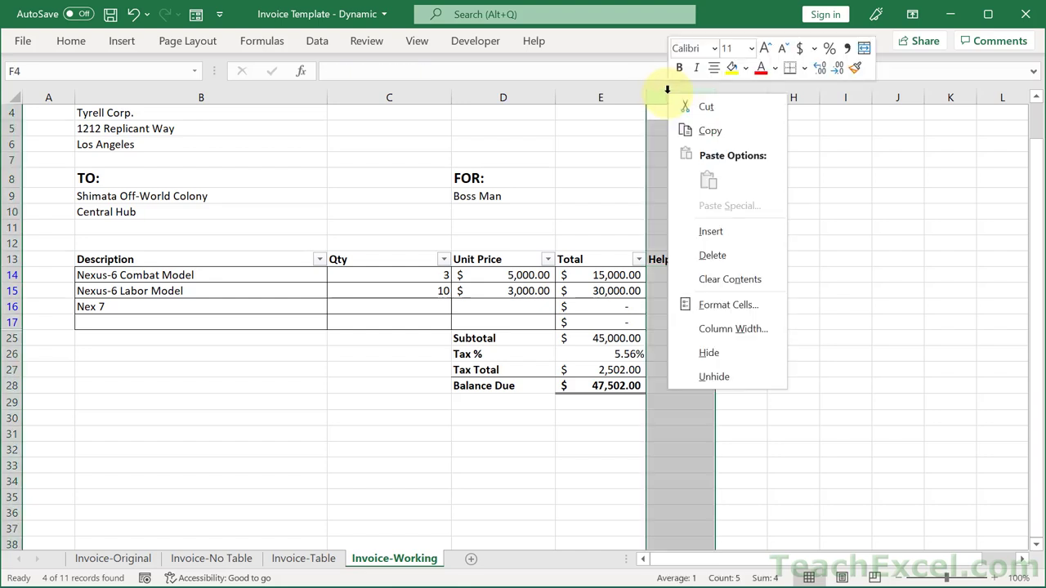
pyautogui.click(743, 360)
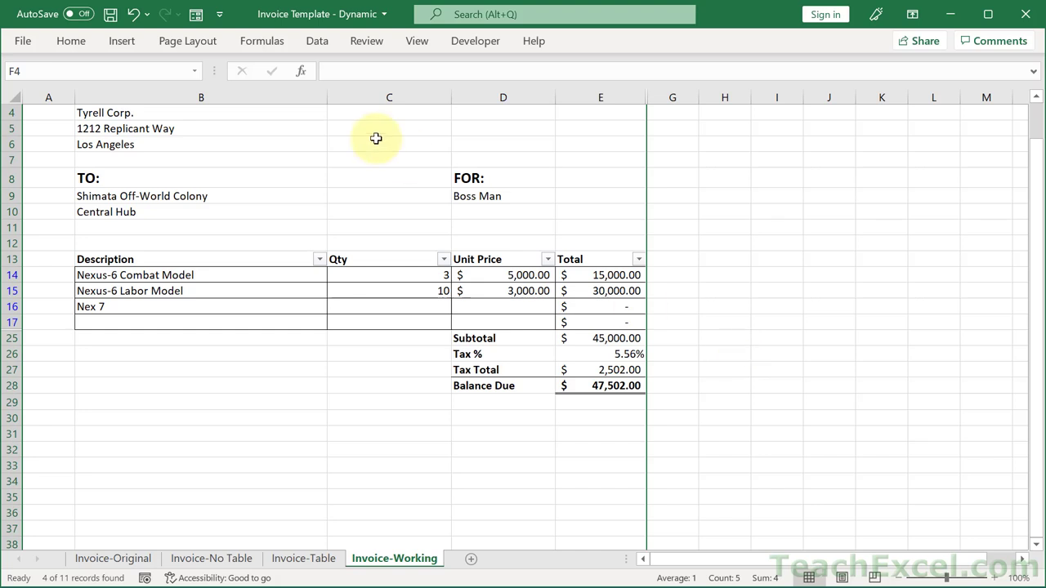
pyautogui.click(416, 43)
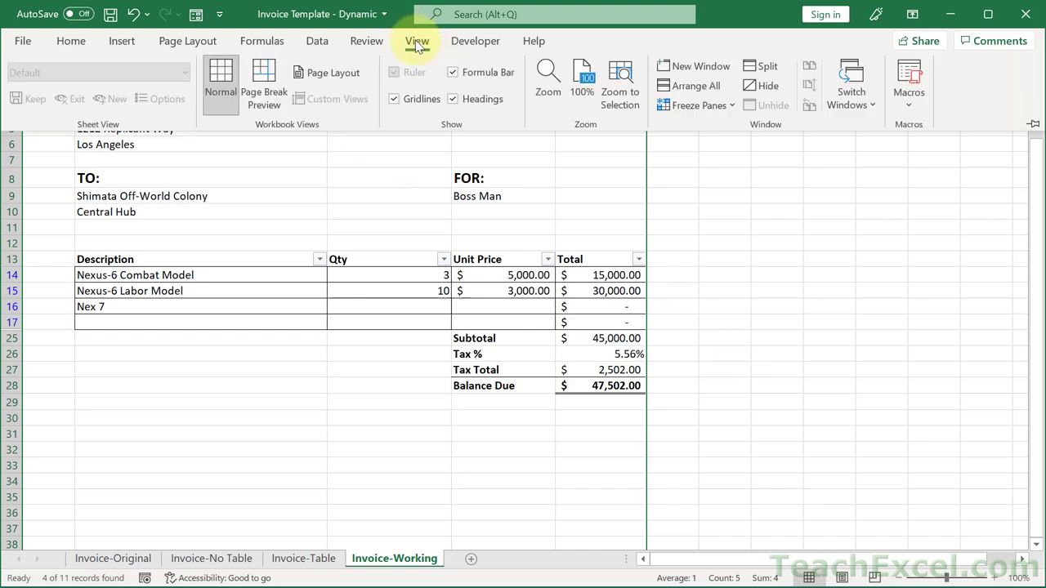
pyautogui.click(394, 99)
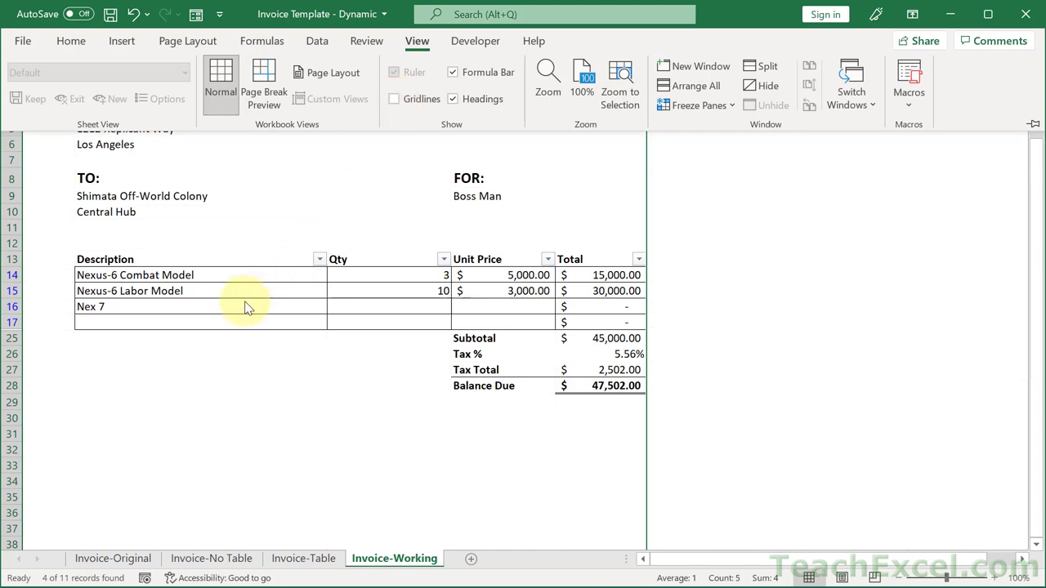
# - Replace the row 16 line item with Nexus 7, quantity 5 and unit price 10,000
pyautogui.click(217, 304)
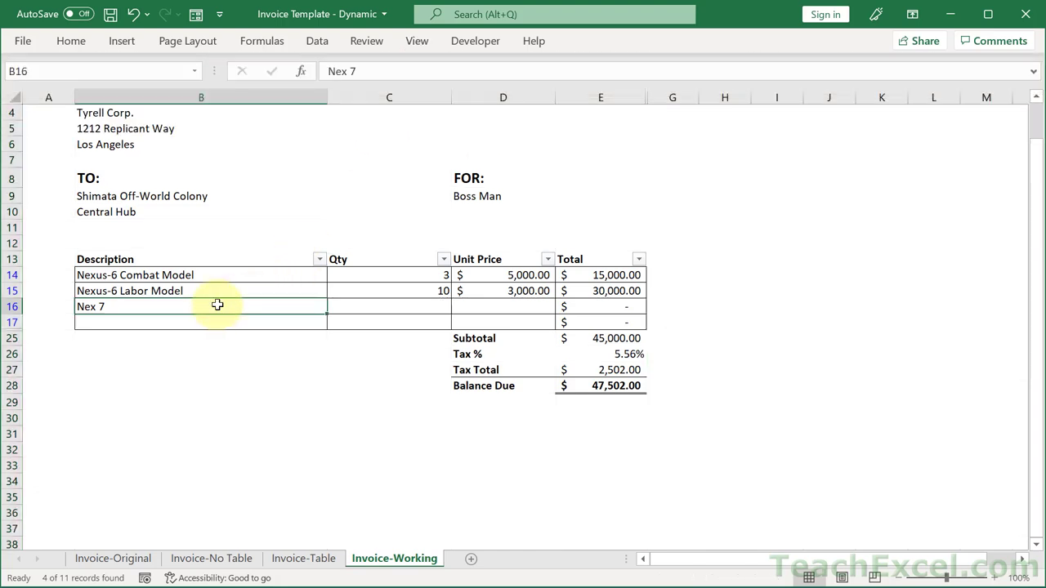
pyautogui.press('Delete')
pyautogui.scroll(1, 217, 305)
pyautogui.write('Ne')
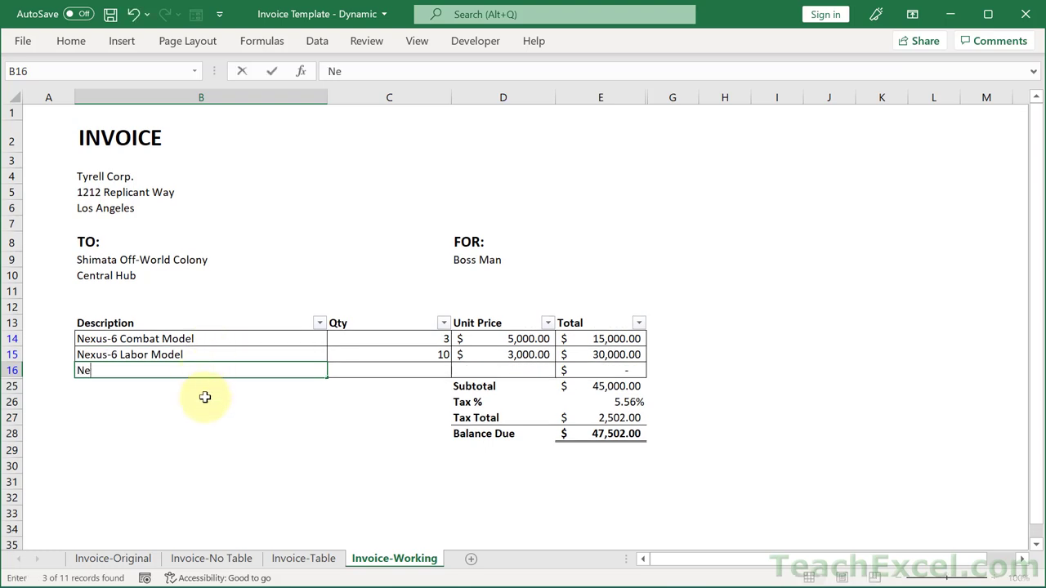
pyautogui.write('xus 7')
pyautogui.press('Tab')
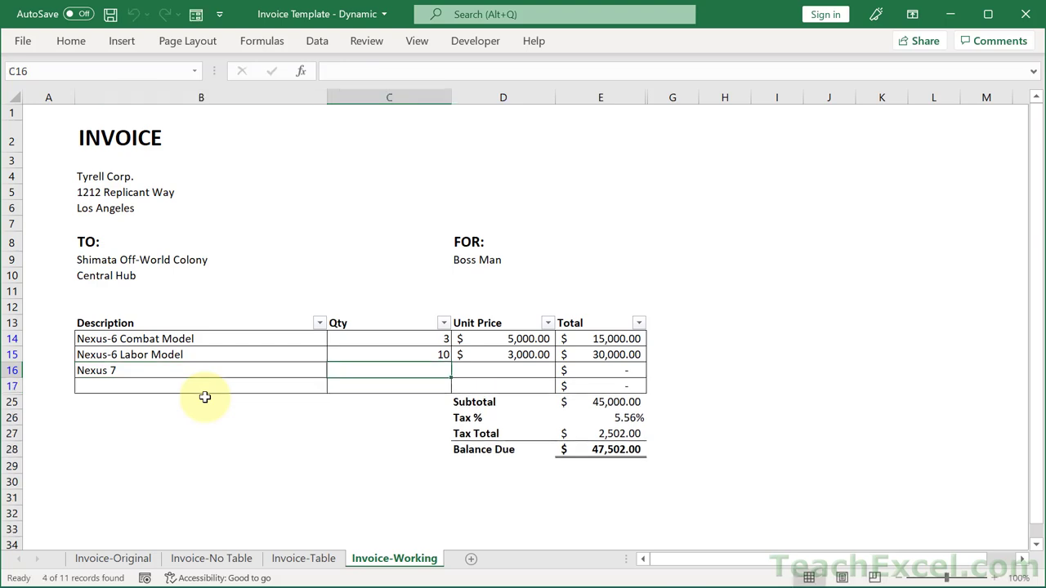
pyautogui.write('5')
pyautogui.press('Tab')
pyautogui.write('10,0')
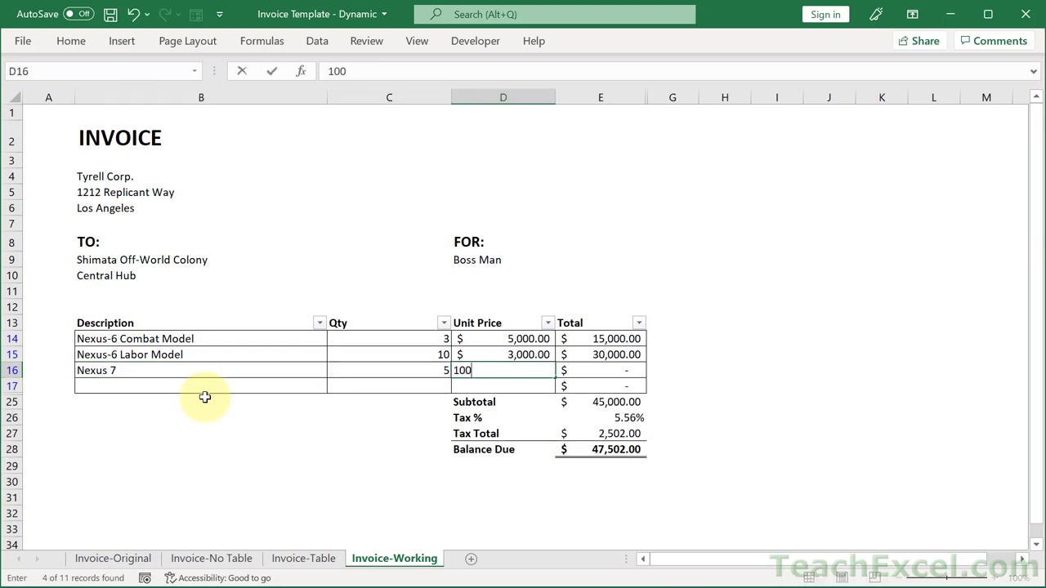
pyautogui.write('00')
pyautogui.press('Return')
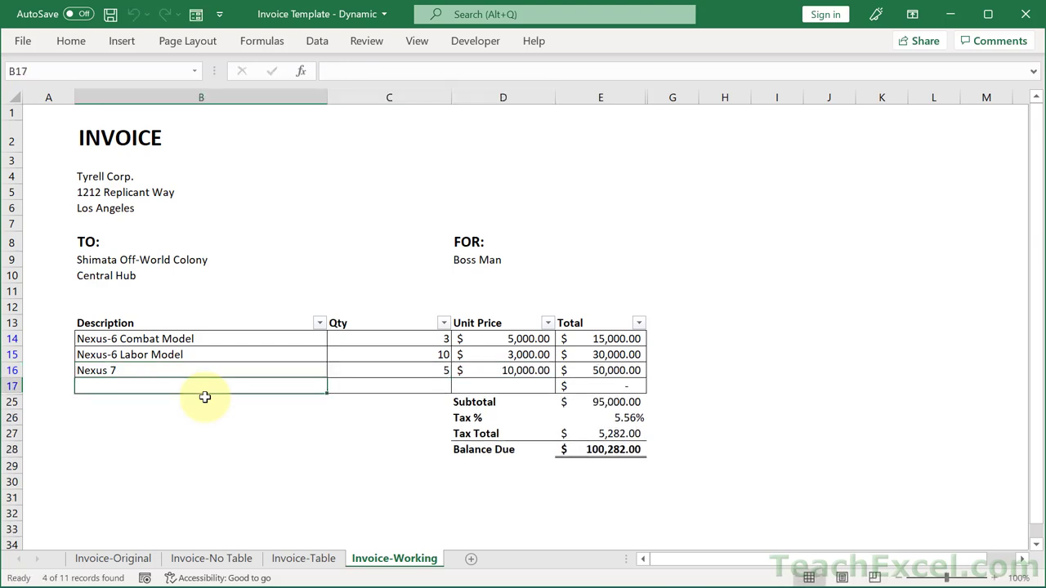
# - Enter the description Nexus 8 for the line item in B17
pyautogui.write('Nexu')
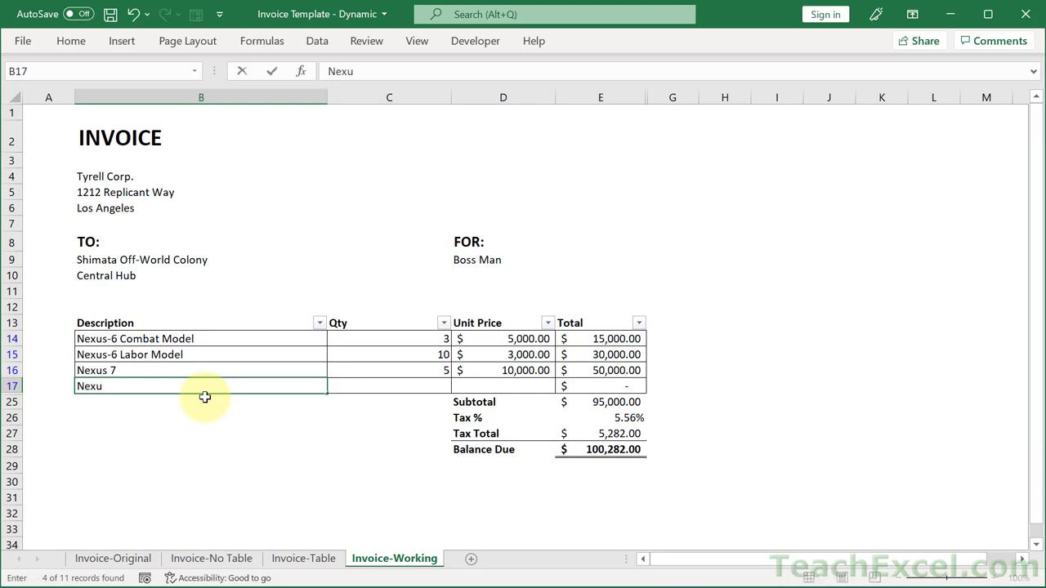
pyautogui.write('s 8')
pyautogui.press('Tab')
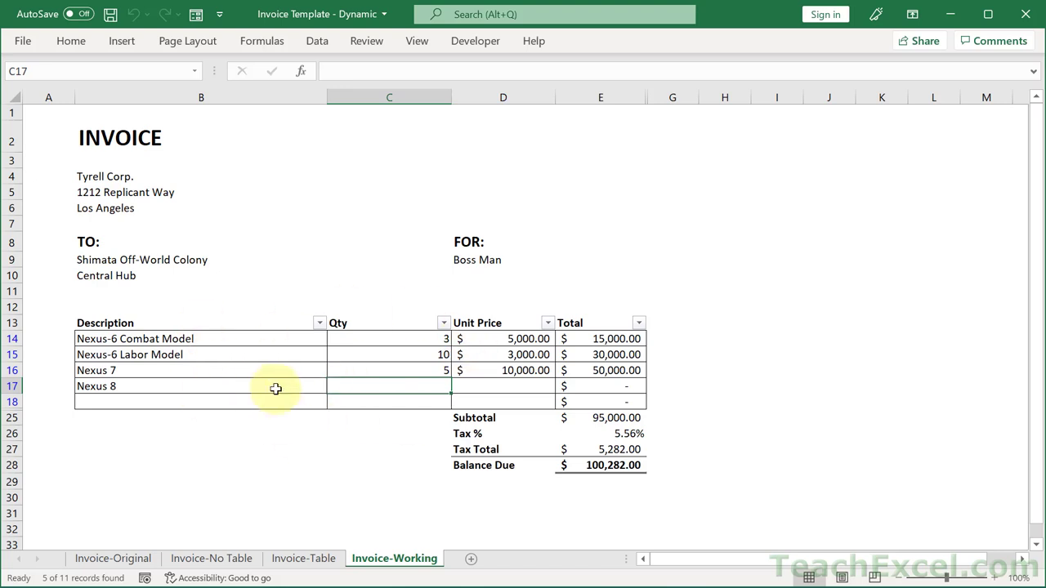
# - Glance at the Invoice-Table sheet, then turn gridlines back on and unhide the Helper column on Invoice-Working
pyautogui.click(298, 558)
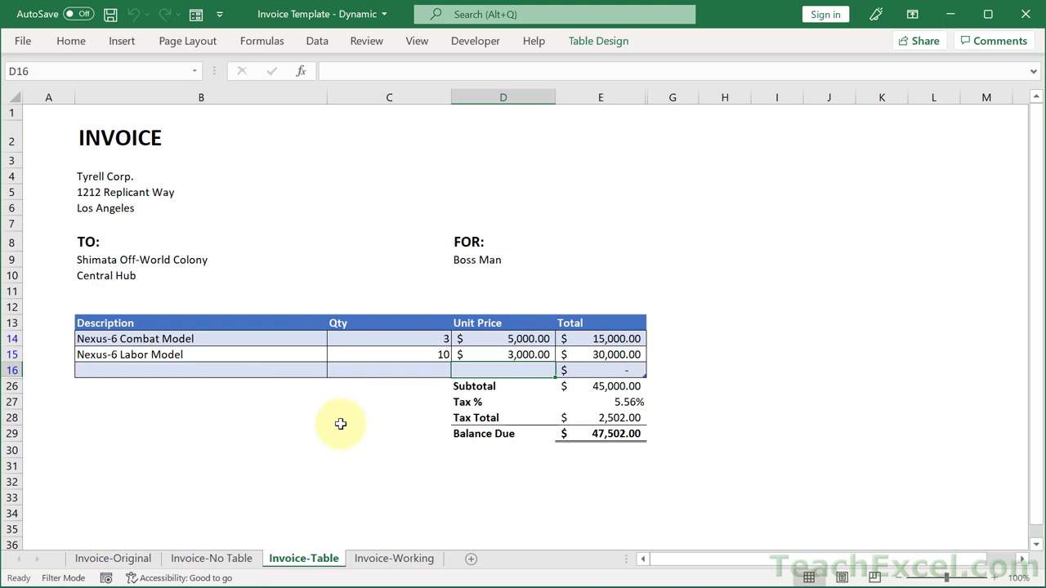
pyautogui.click(375, 560)
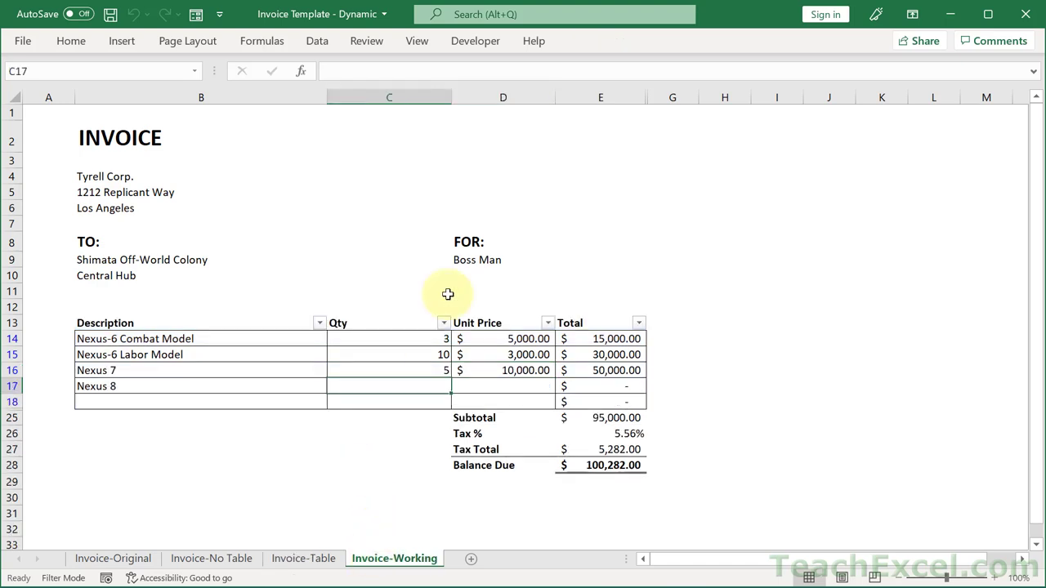
pyautogui.click(416, 46)
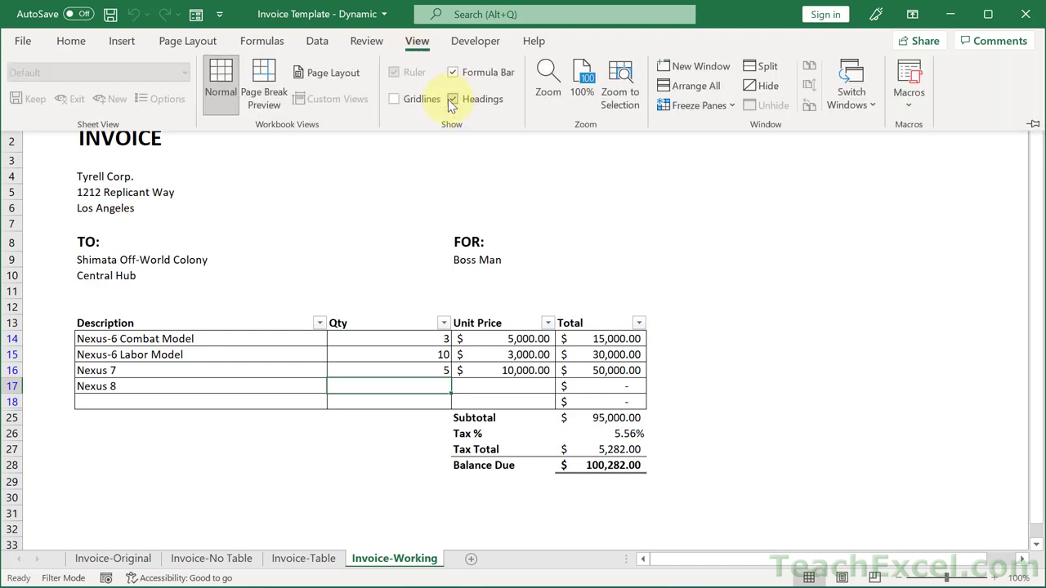
pyautogui.click(416, 104)
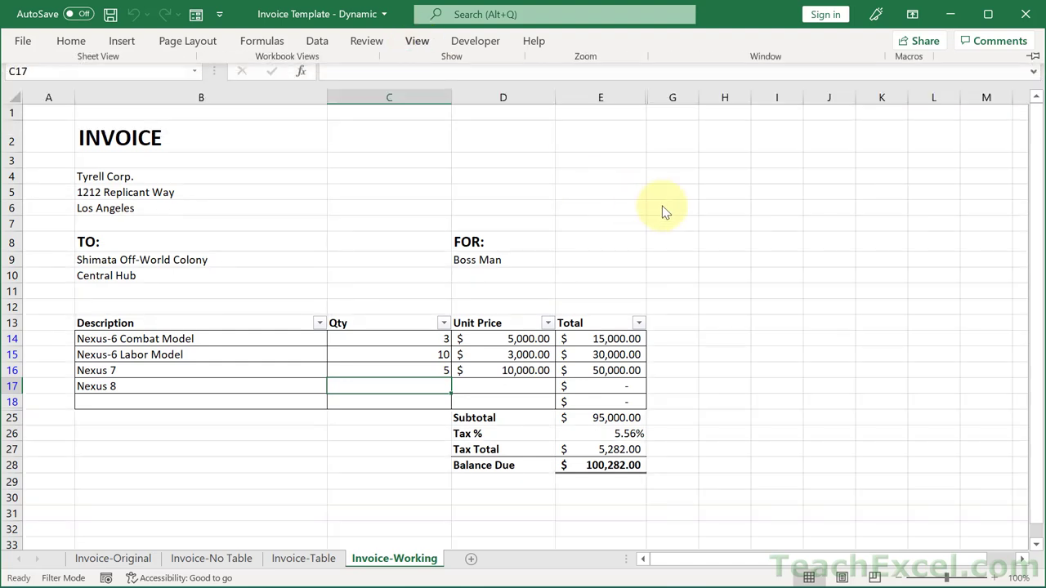
pyautogui.moveTo(670, 97); pyautogui.dragTo(627, 95)
pyautogui.rightClick(630, 98)
pyautogui.click(685, 374)
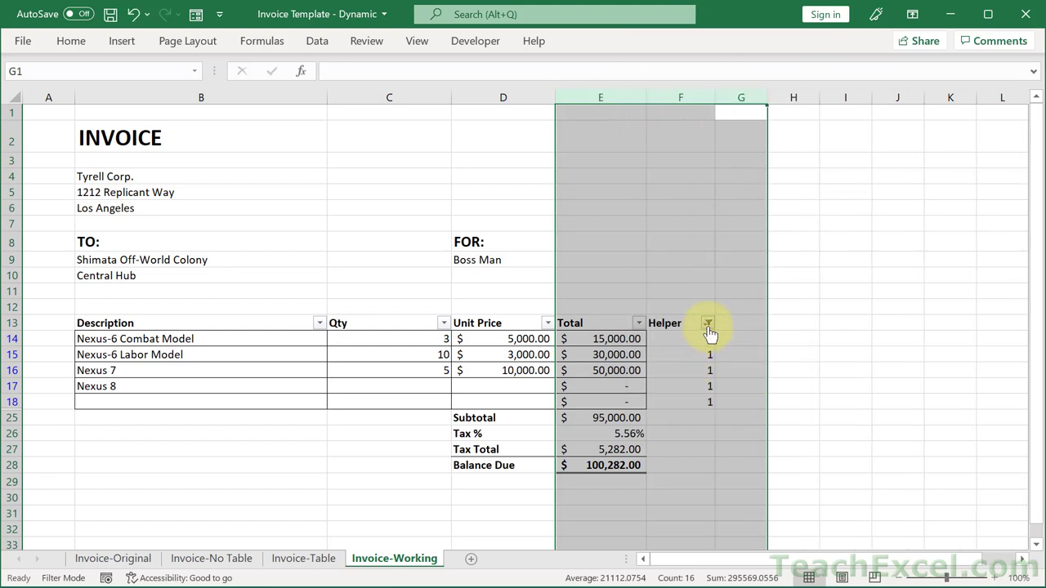
# - Clear the Helper column's filter and remove filtering from the line-item range
pyautogui.click(708, 325)
pyautogui.click(611, 2)
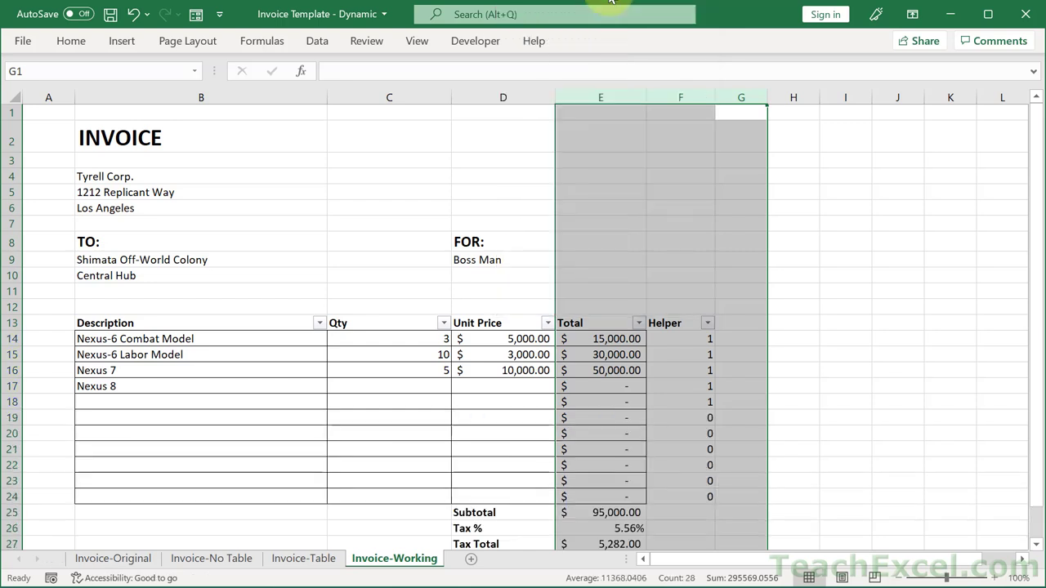
pyautogui.click(741, 306)
pyautogui.click(544, 408)
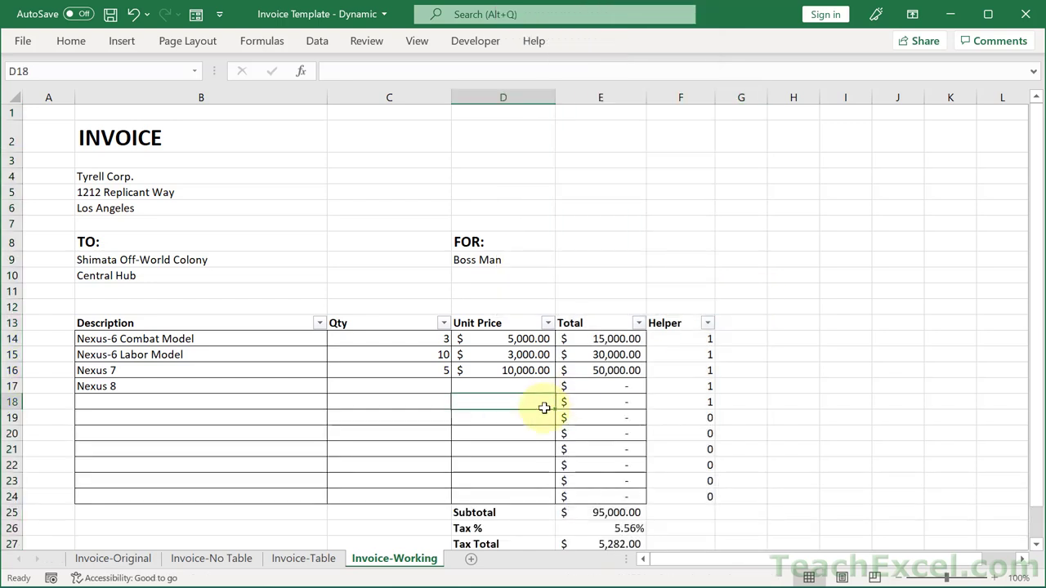
pyautogui.click(317, 41)
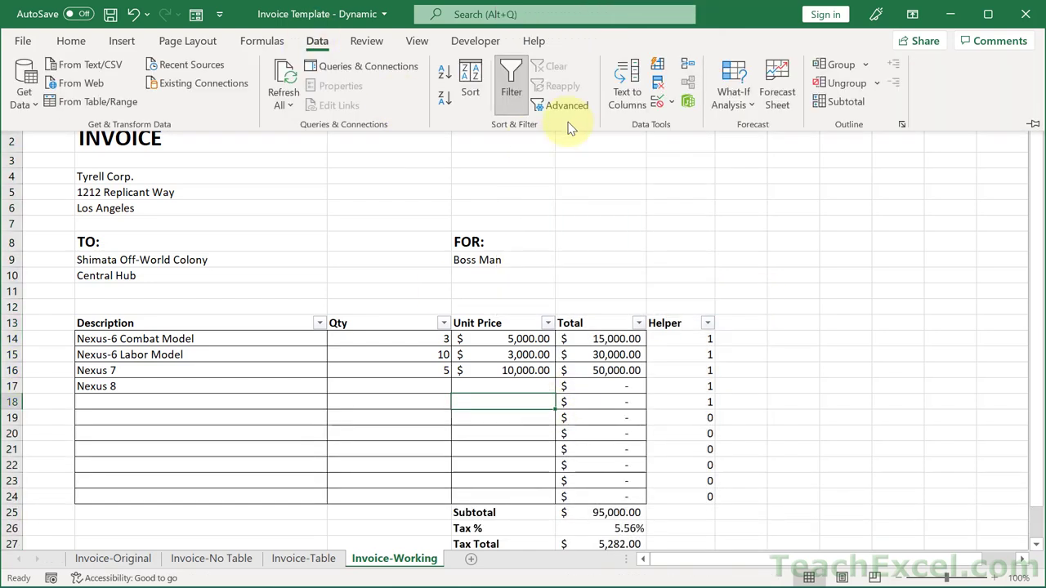
pyautogui.click(511, 84)
# - Convert the line-item range B13:F24, including the Helper column, into a table with headers
pyautogui.scroll(-2, 598, 259)
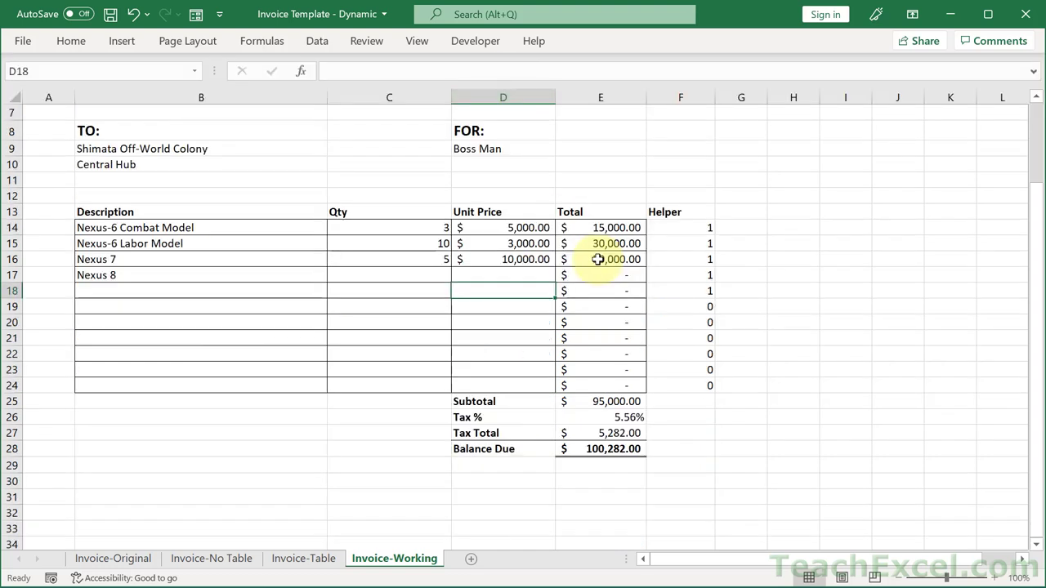
pyautogui.moveTo(686, 384); pyautogui.dragTo(108, 212)
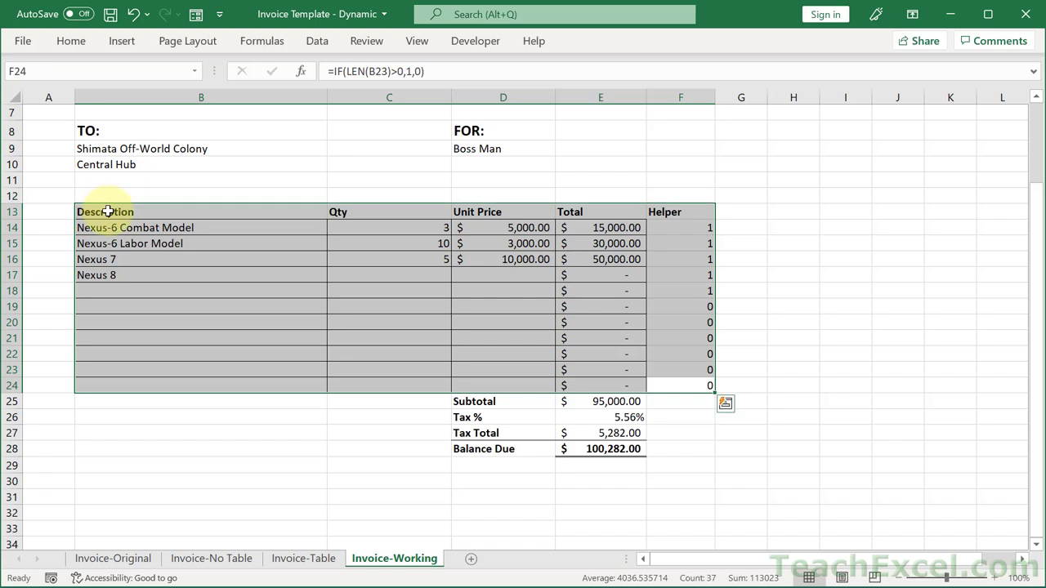
pyautogui.click(123, 43)
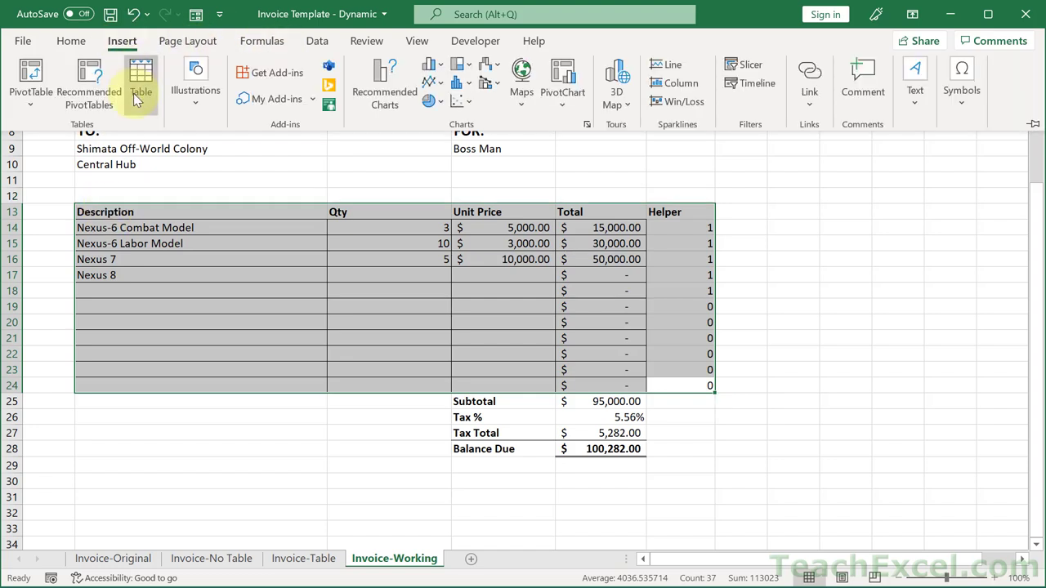
pyautogui.click(141, 81)
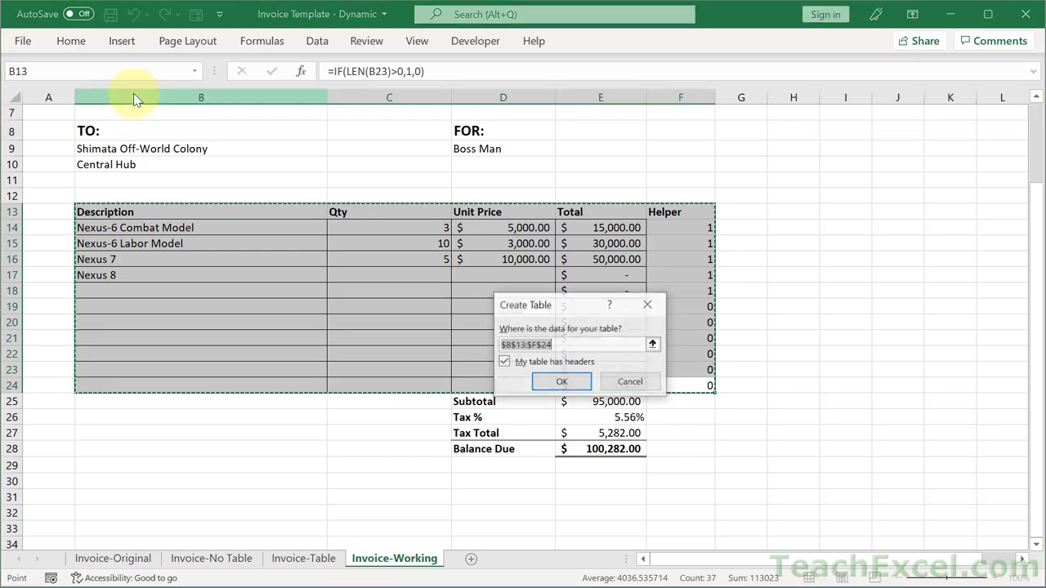
pyautogui.click(555, 388)
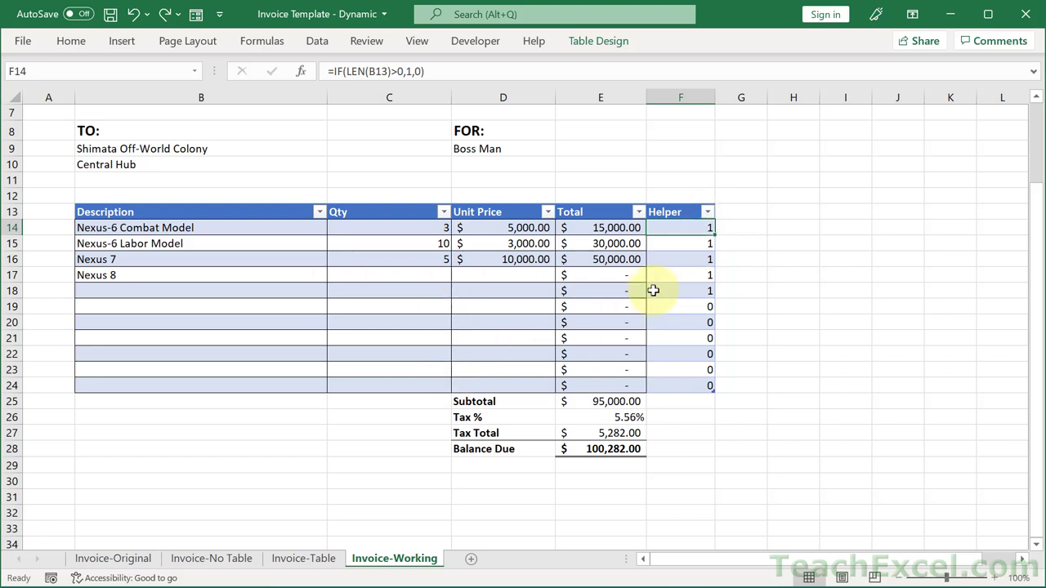
# - Filter the table's Helper column to show only the rows with the value 1
pyautogui.click(708, 213)
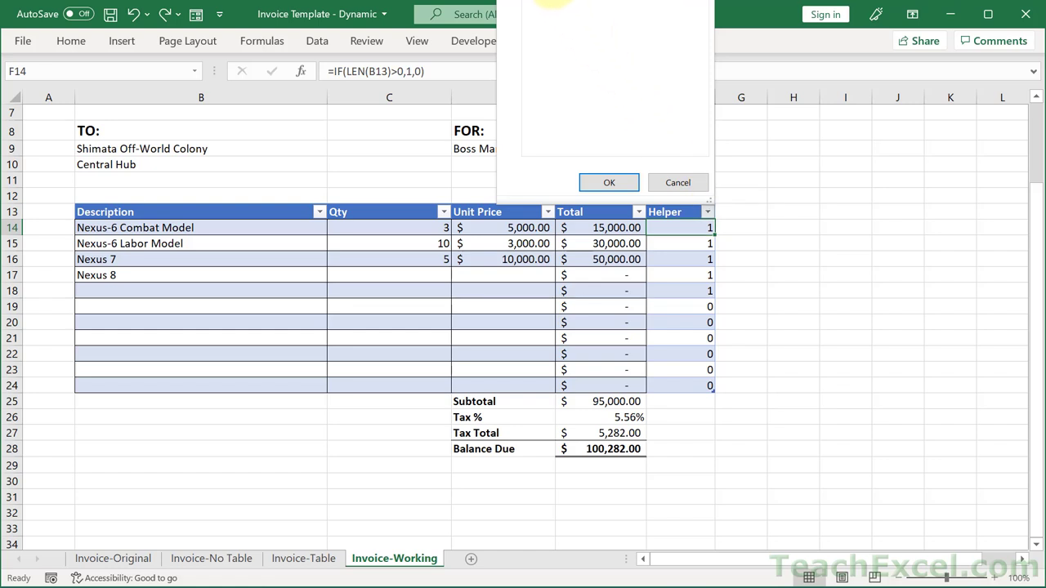
pyautogui.click(602, 182)
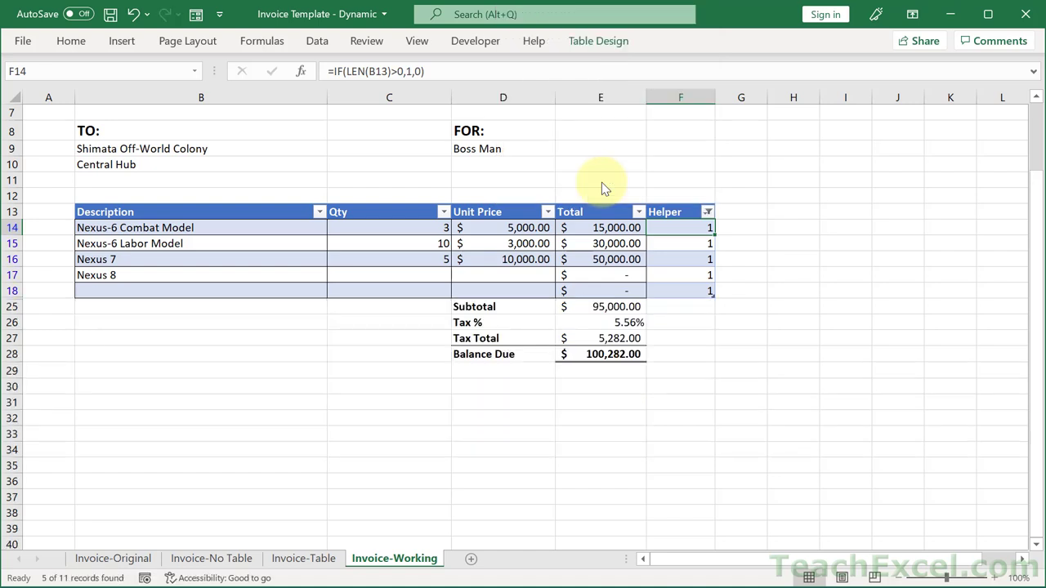
pyautogui.click(592, 40)
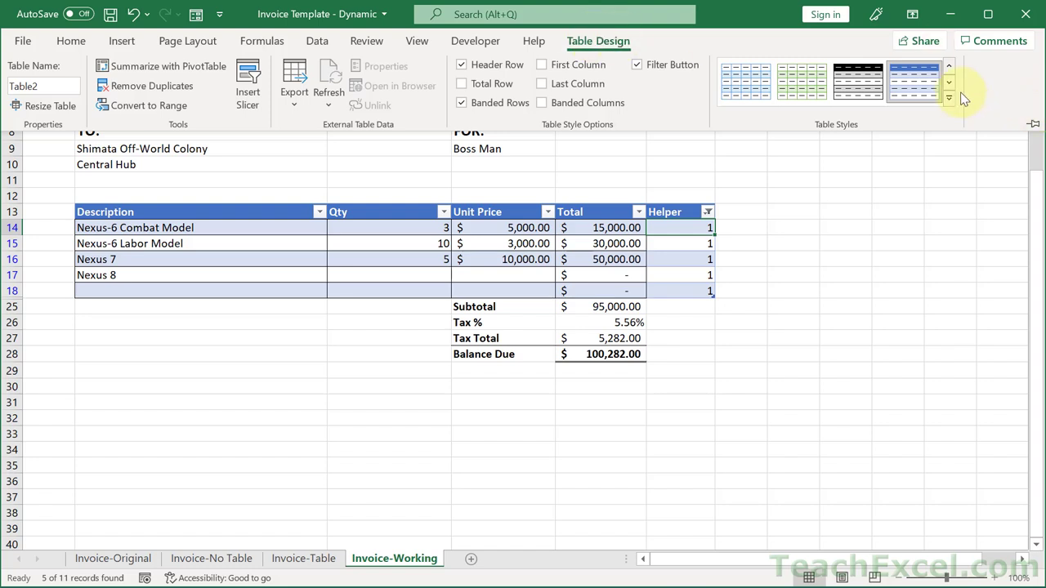
pyautogui.click(949, 98)
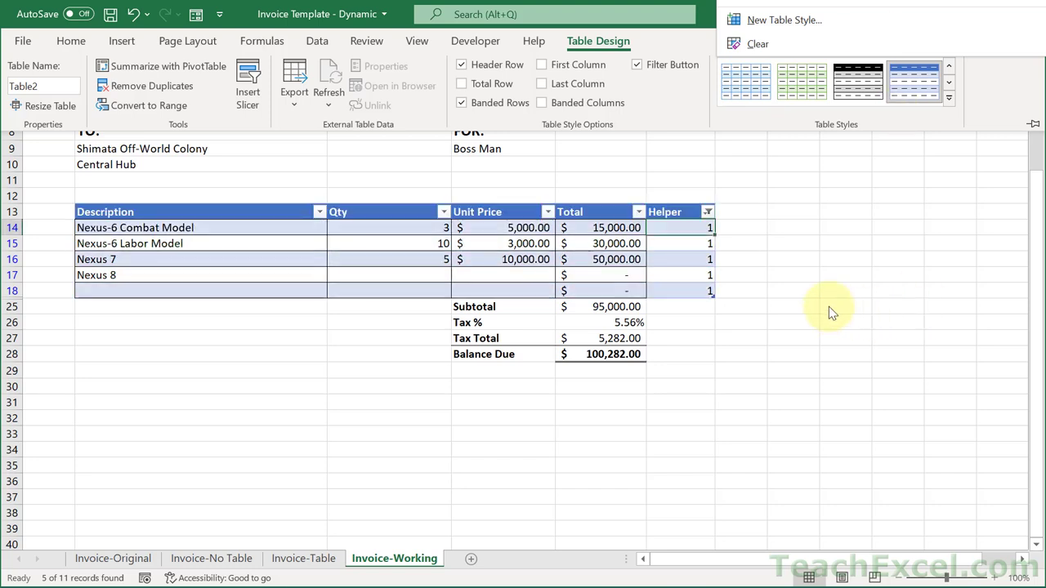
pyautogui.click(687, 45)
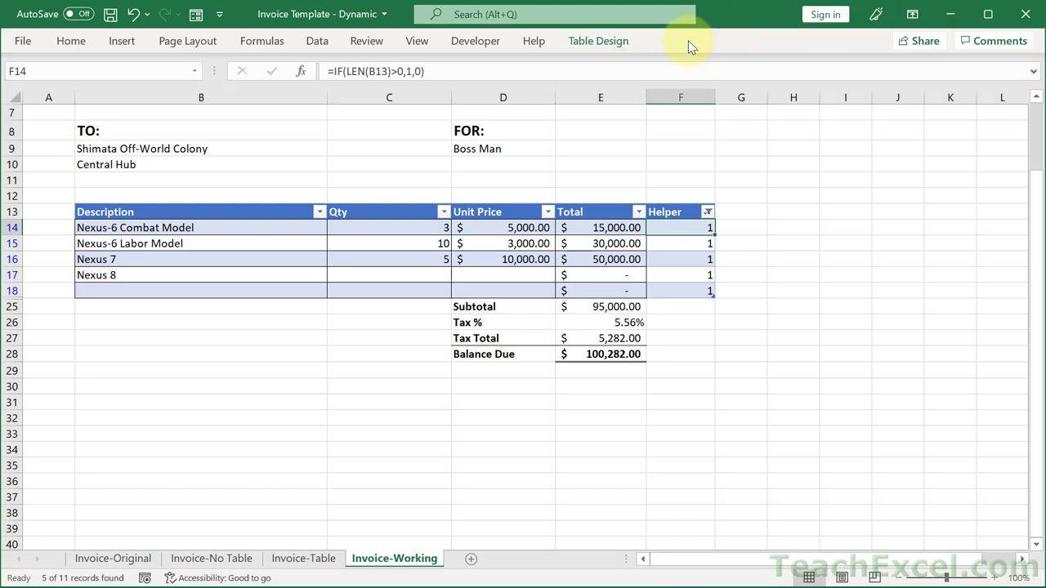
# - Turn off the table's filter buttons and hide the Helper column F
pyautogui.click(614, 45)
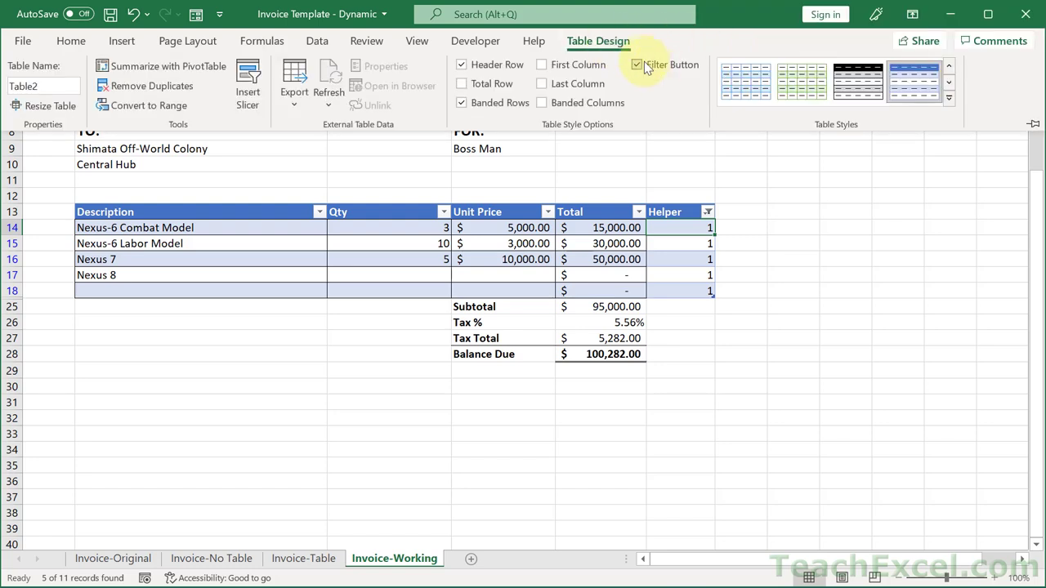
pyautogui.click(636, 65)
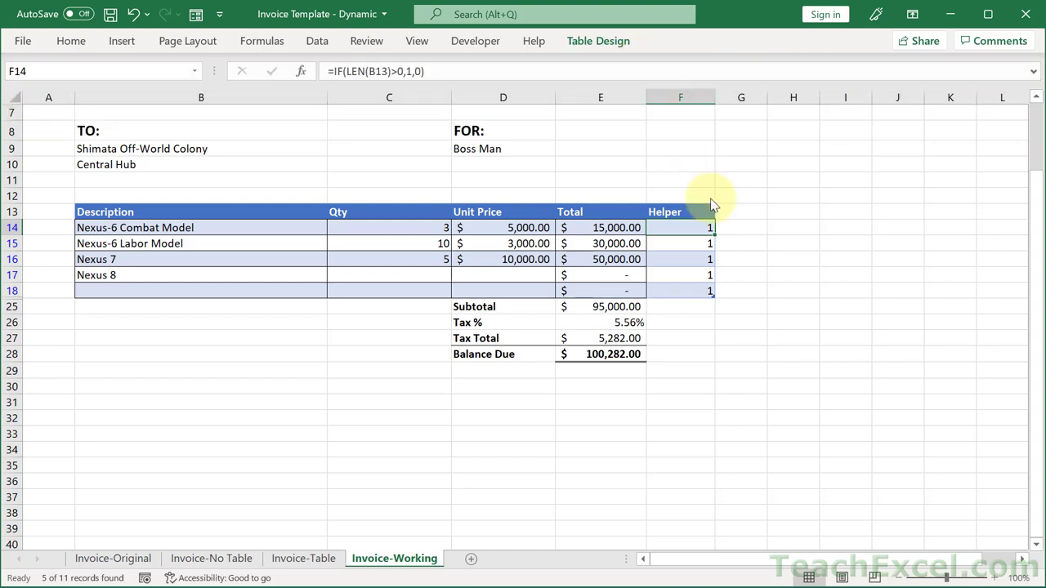
pyautogui.rightClick(678, 96)
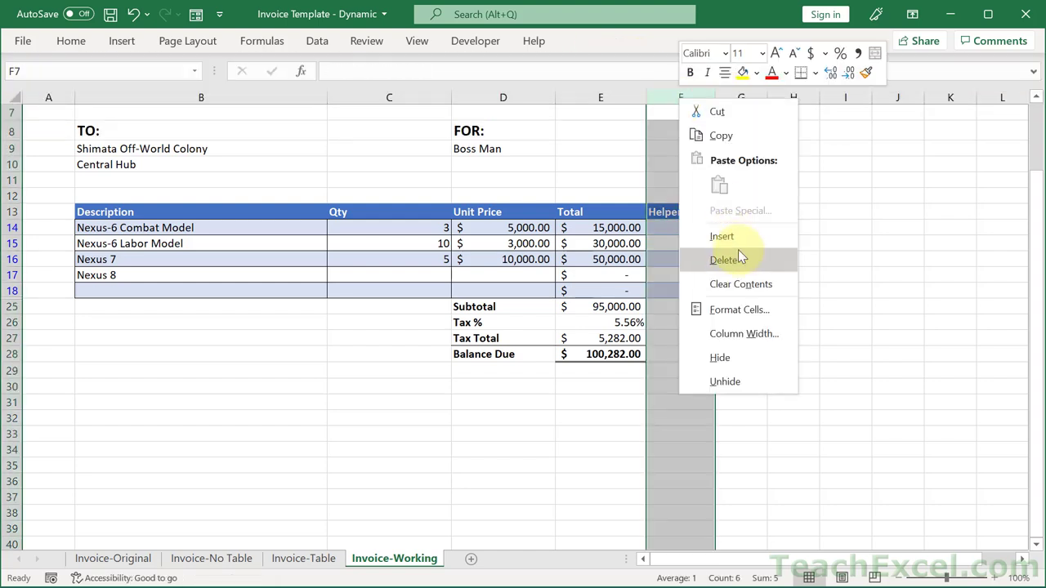
pyautogui.click(722, 362)
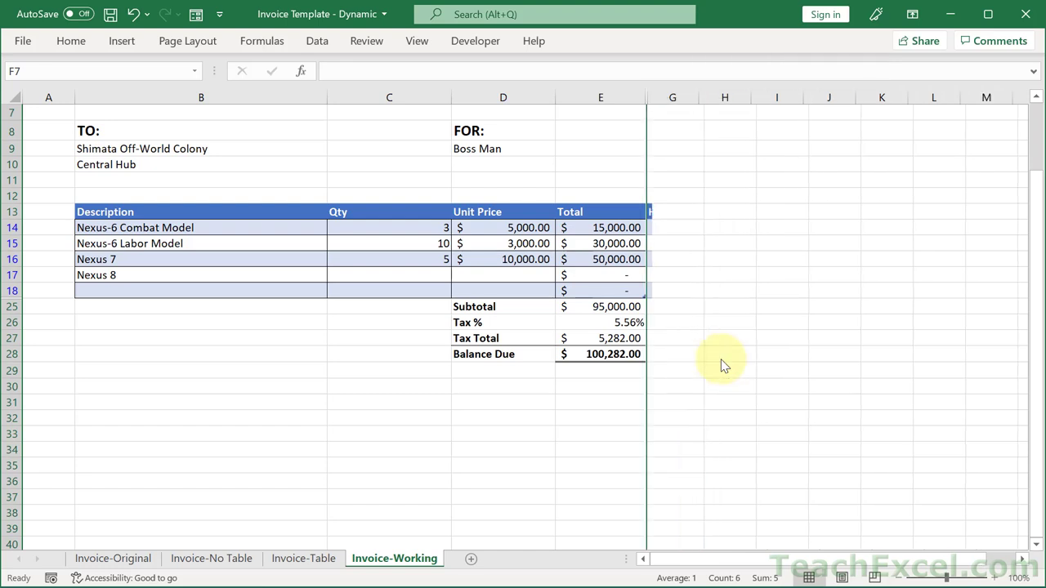
# - Rename the line-item table as TblInvoice2
pyautogui.click(381, 275)
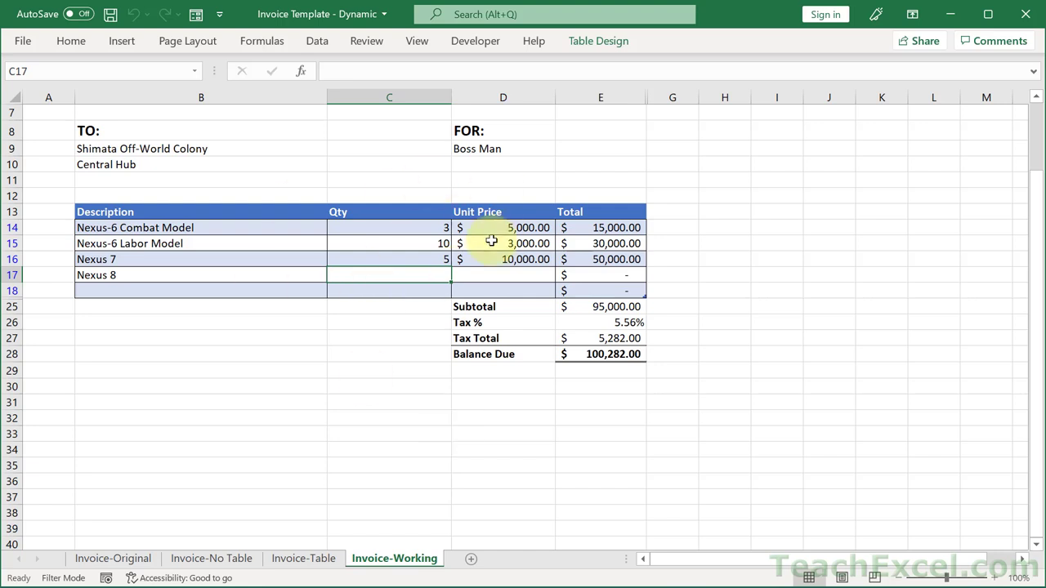
pyautogui.click(582, 41)
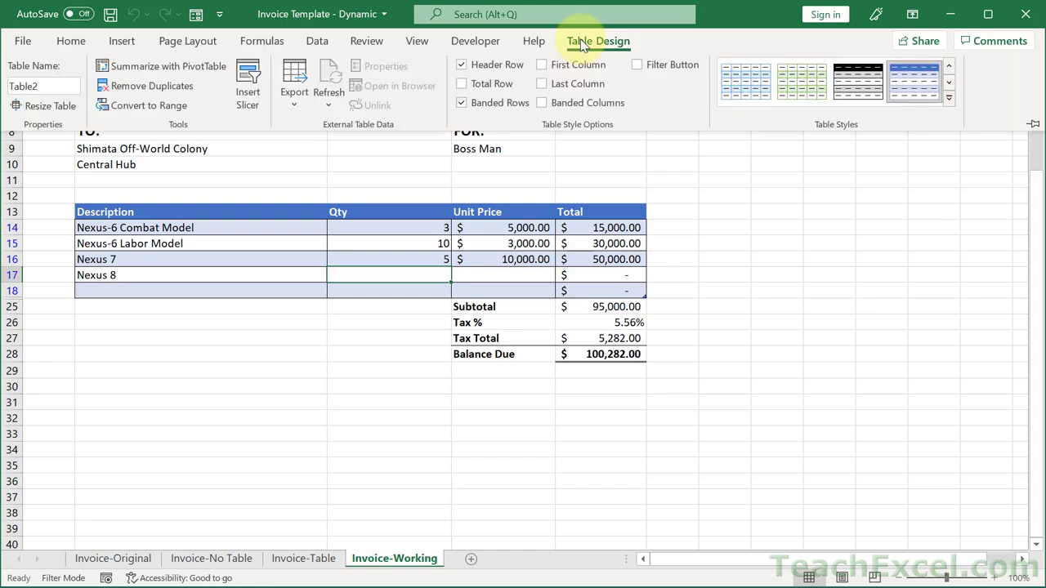
pyautogui.click(48, 85)
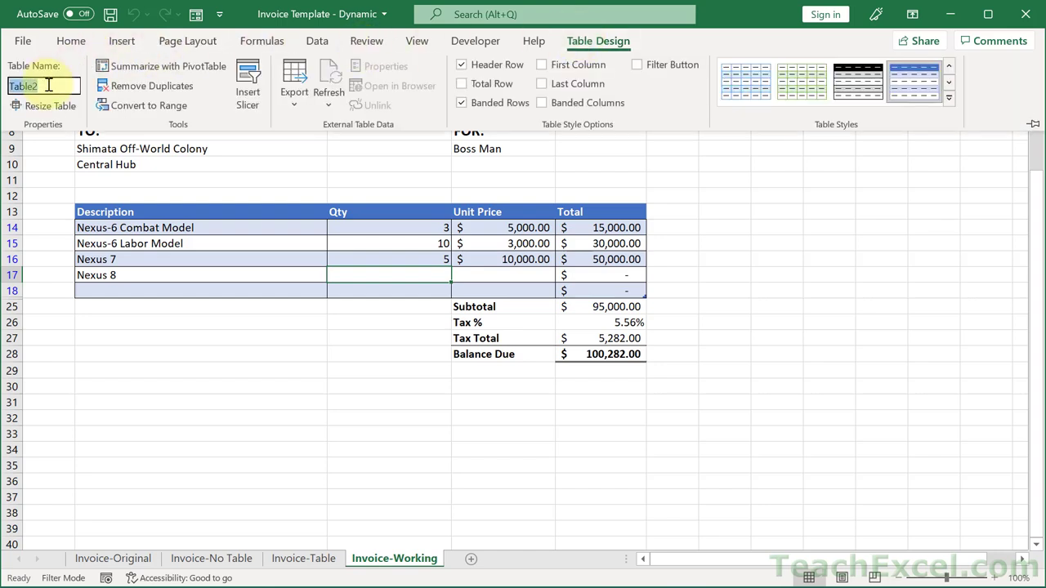
pyautogui.write('TblInvoice2')
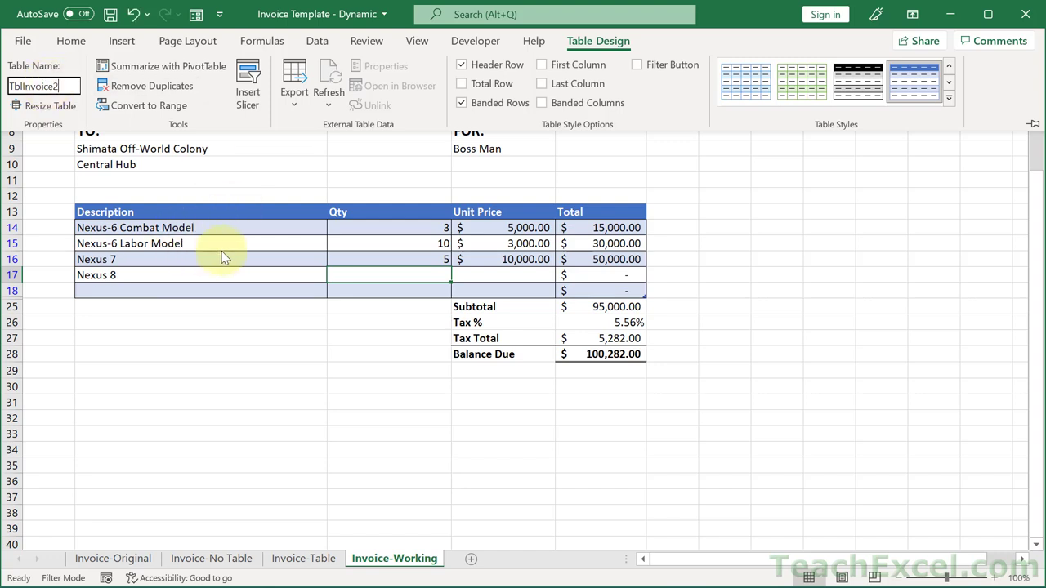
pyautogui.press('Return')
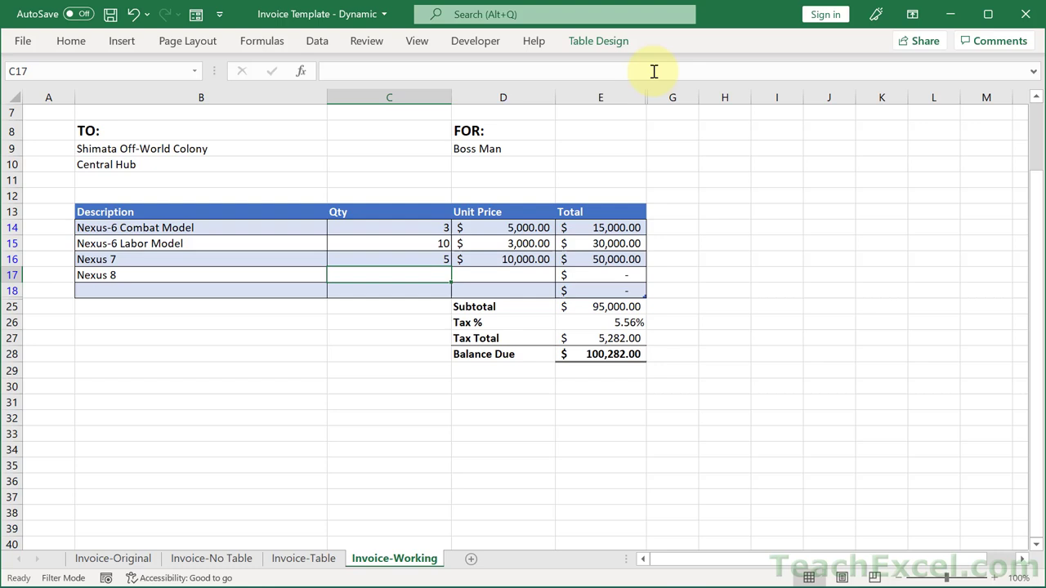
pyautogui.click(609, 45)
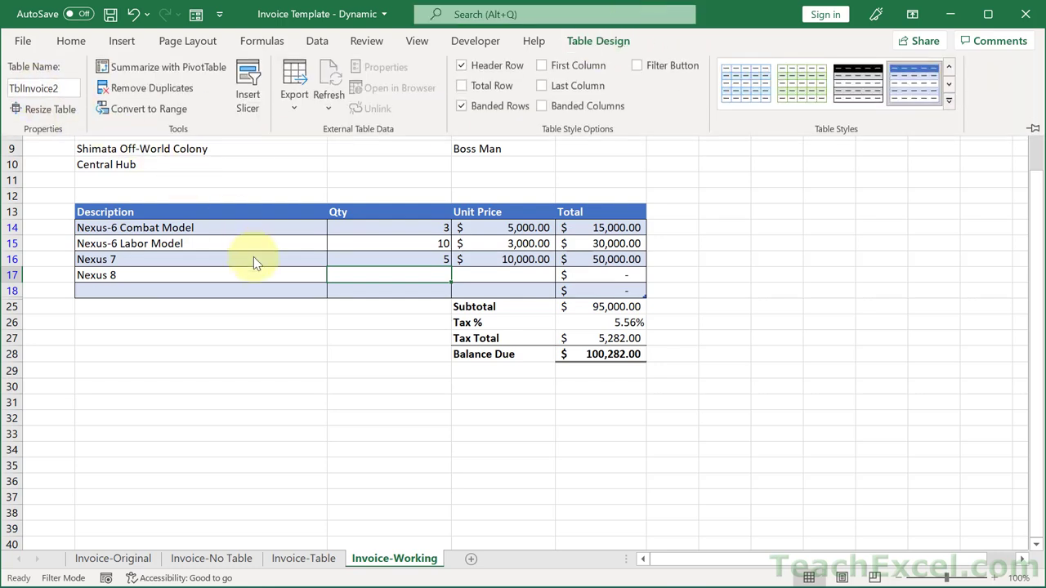
pyautogui.press('Escape')
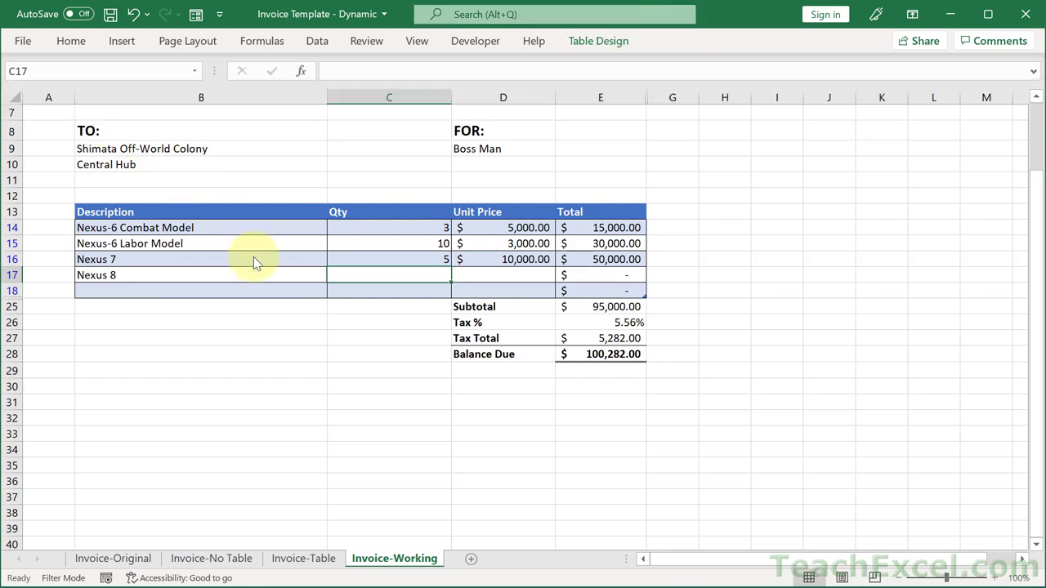
# - Open the Invoice-Working sheet's code and comment out the Me.AutoFilter.ApplyFilter line, leaving room for a new statement below it
pyautogui.rightClick(401, 560)
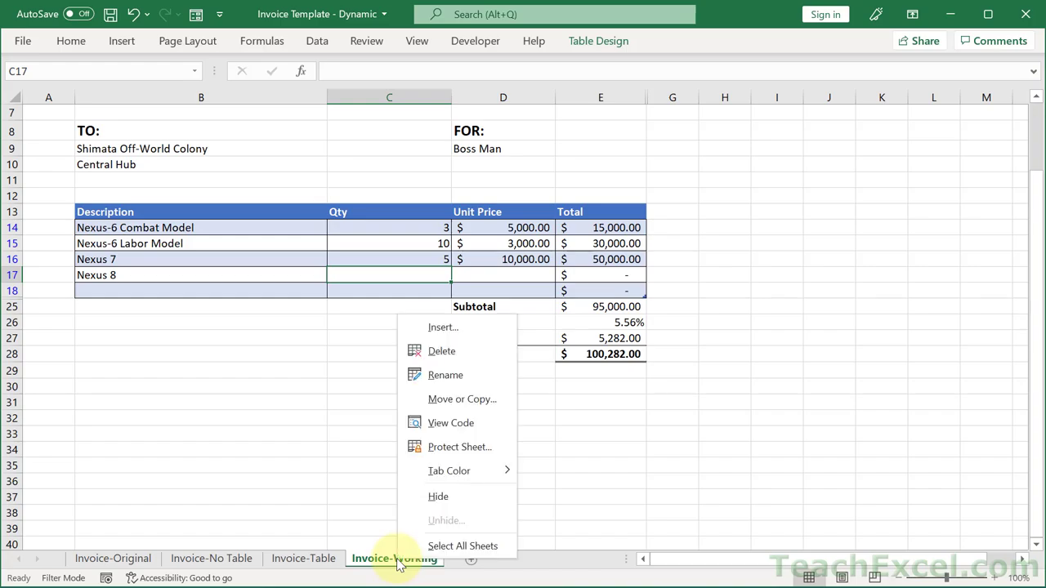
pyautogui.click(470, 422)
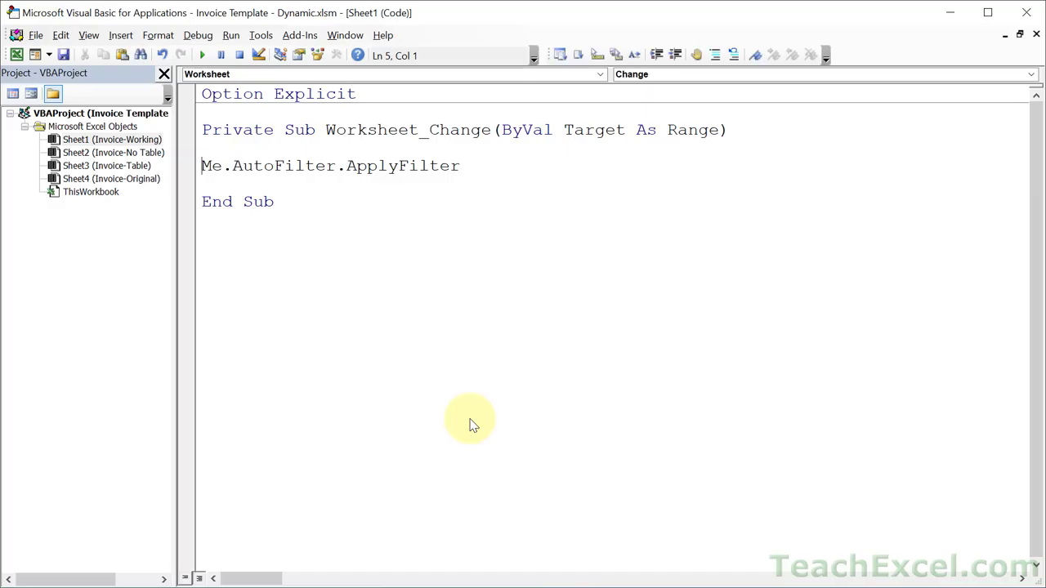
pyautogui.write("'")
pyautogui.press('End')
pyautogui.press('Return')
pyautogui.press('Return')
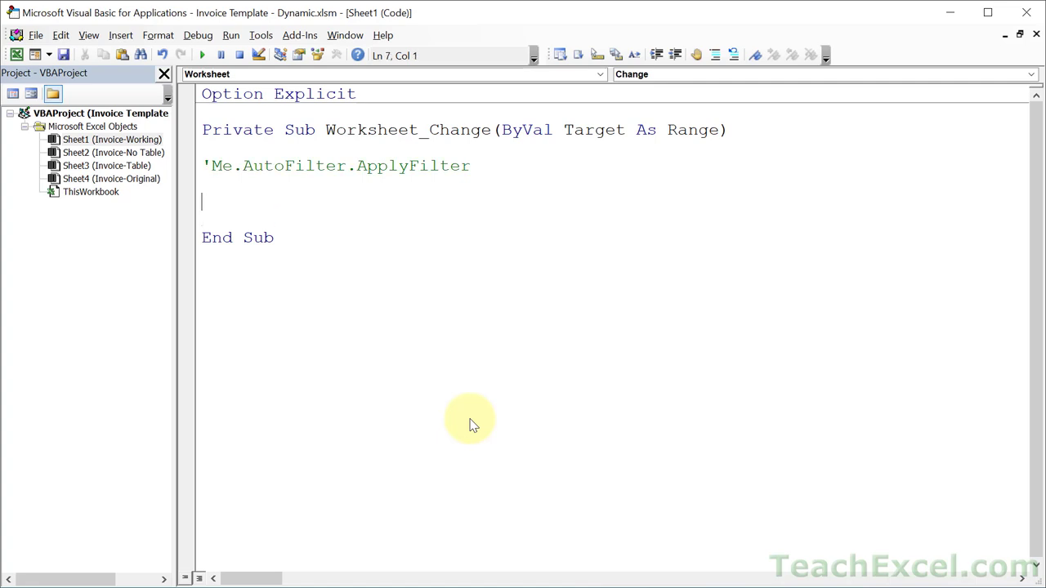
# - Add the statement Me.ListObjects("TblInvoice2").AutoFilter.ApplyFilter to the Worksheet_Change procedure below the commented line
pyautogui.write('me.list')
pyautogui.press('Tab')
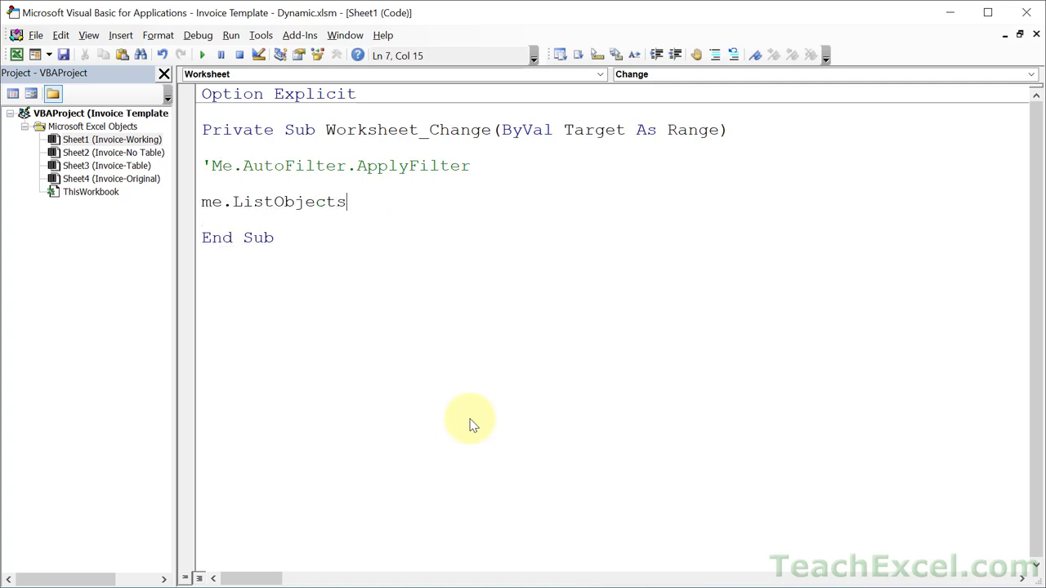
pyautogui.write('(')
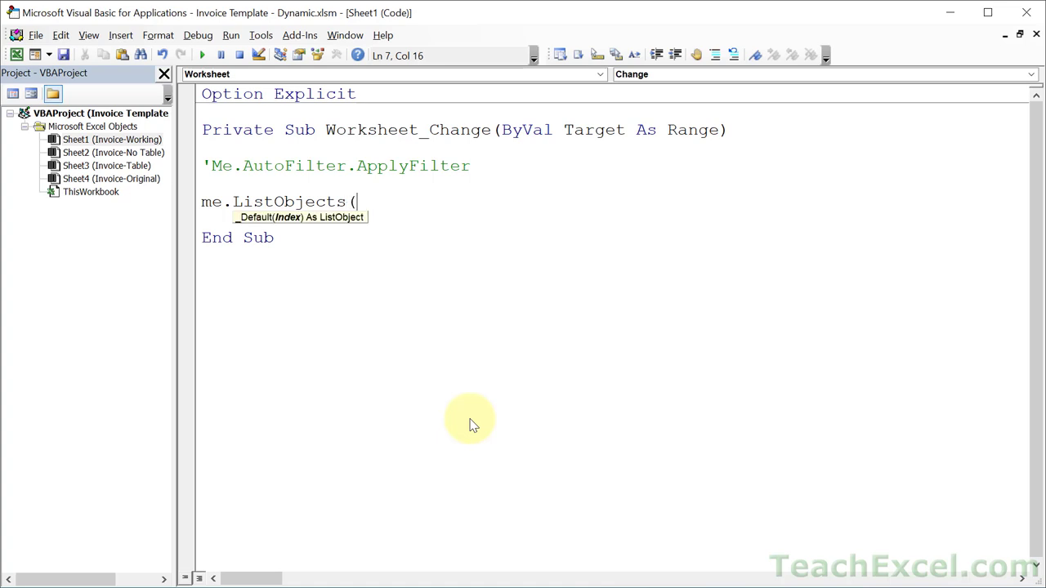
pyautogui.write('"TblInvoice')
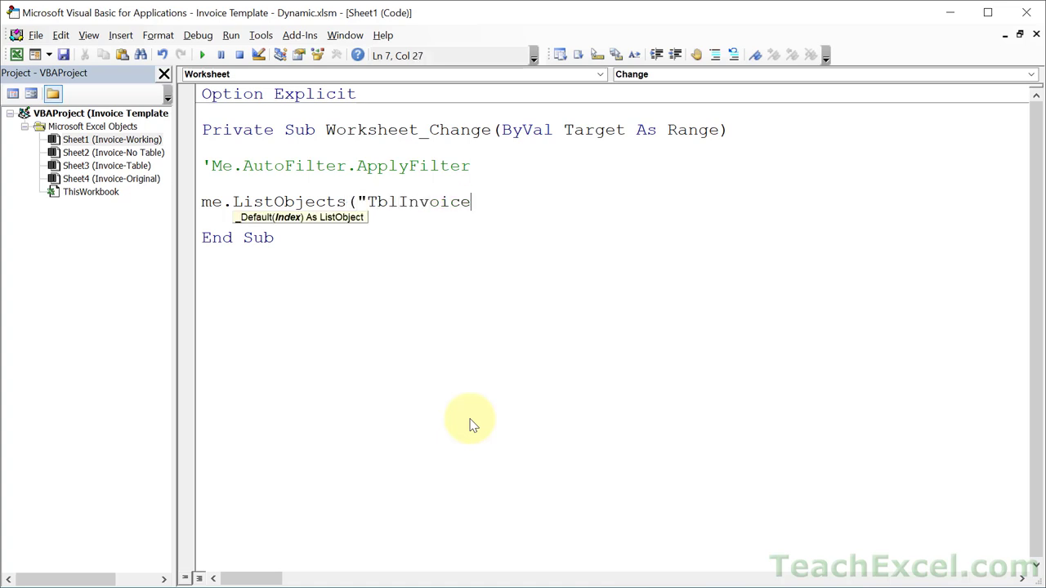
pyautogui.write('2")')
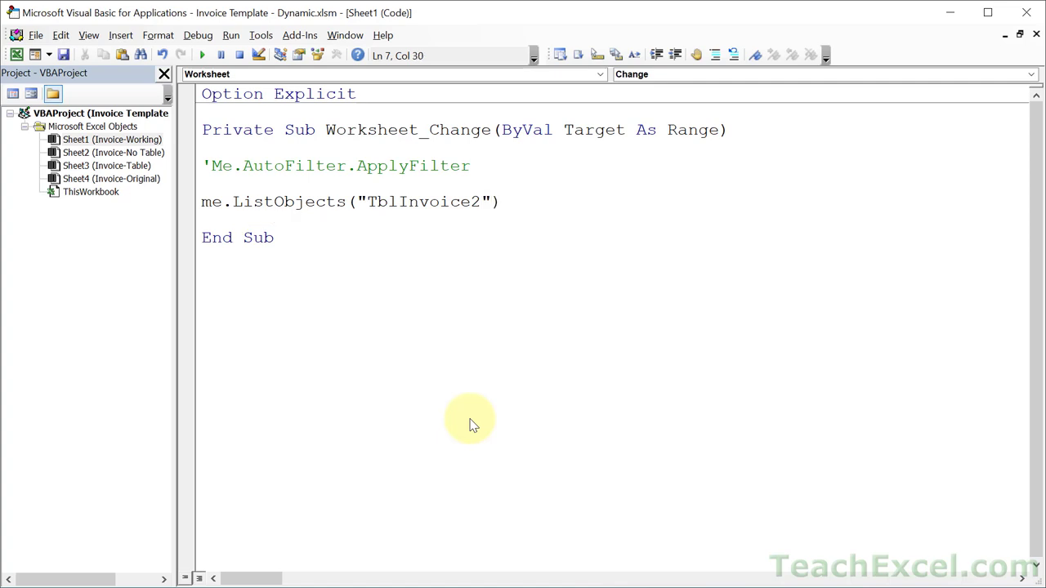
pyautogui.write('.a')
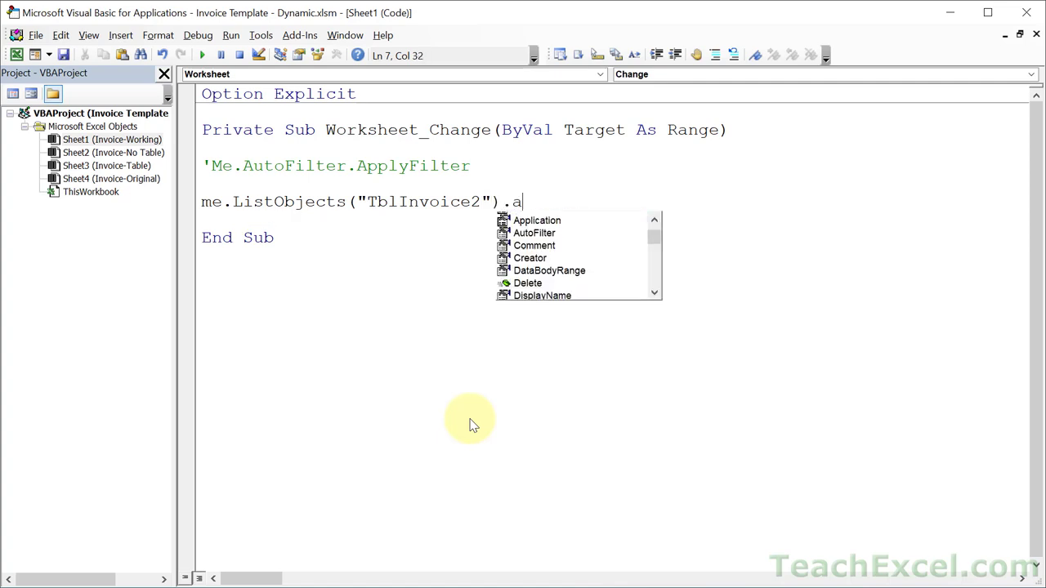
pyautogui.write('uto')
pyautogui.press('Tab')
pyautogui.write('.app')
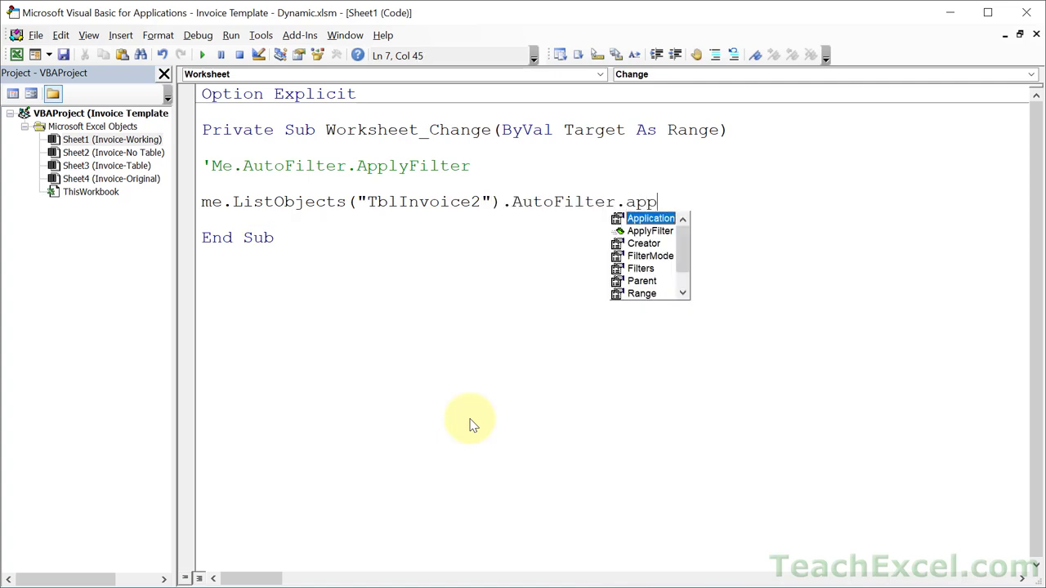
pyautogui.press('Down')
pyautogui.press('Tab')
pyautogui.press('Return')
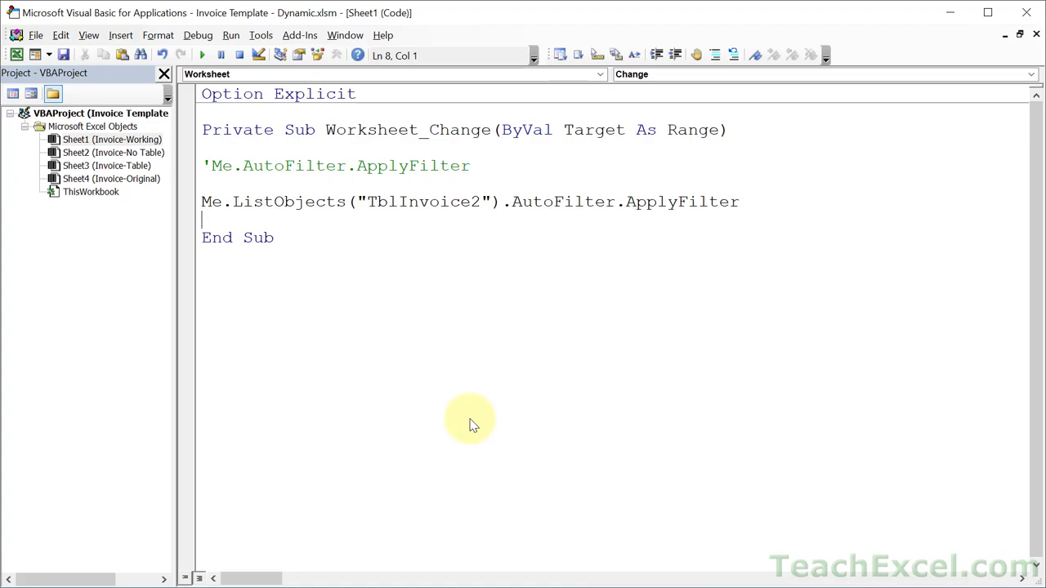
# - Return to the Invoice-Working sheet and clear the Nexus 8 description from B17 to test the macro
pyautogui.hotkey('alt', 'F11')
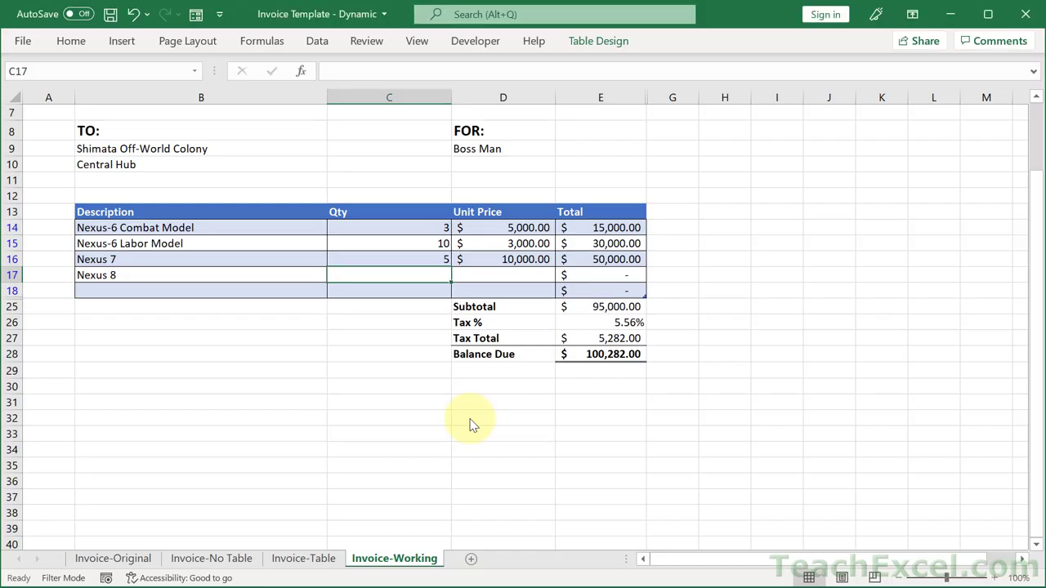
pyautogui.click(299, 276)
pyautogui.press('Delete')
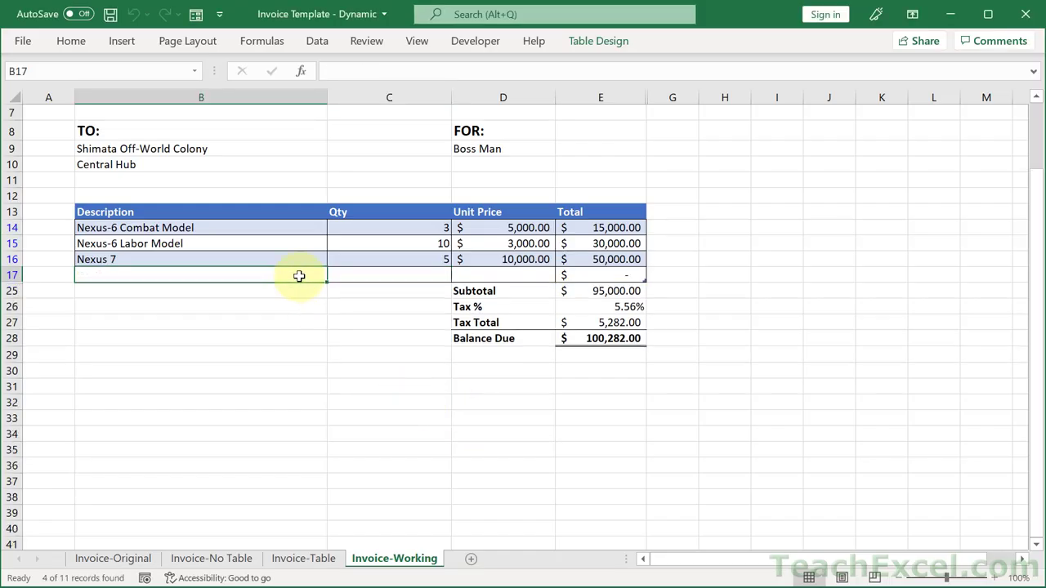
# - Fill the line item in row 17 with description Nexus 8, quantity 10 and unit price 1111
pyautogui.write('Nexus 8')
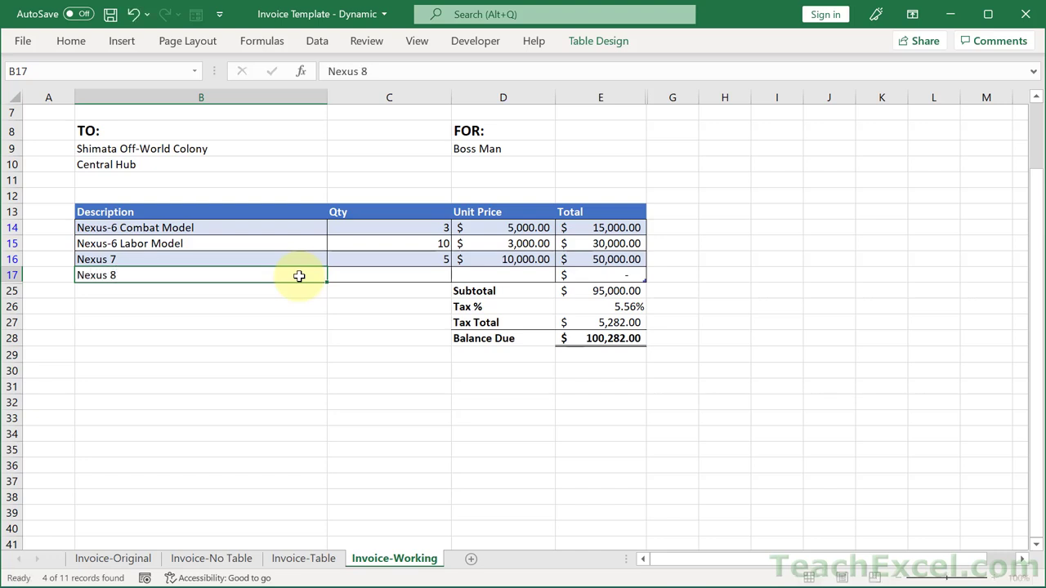
pyautogui.press('Tab')
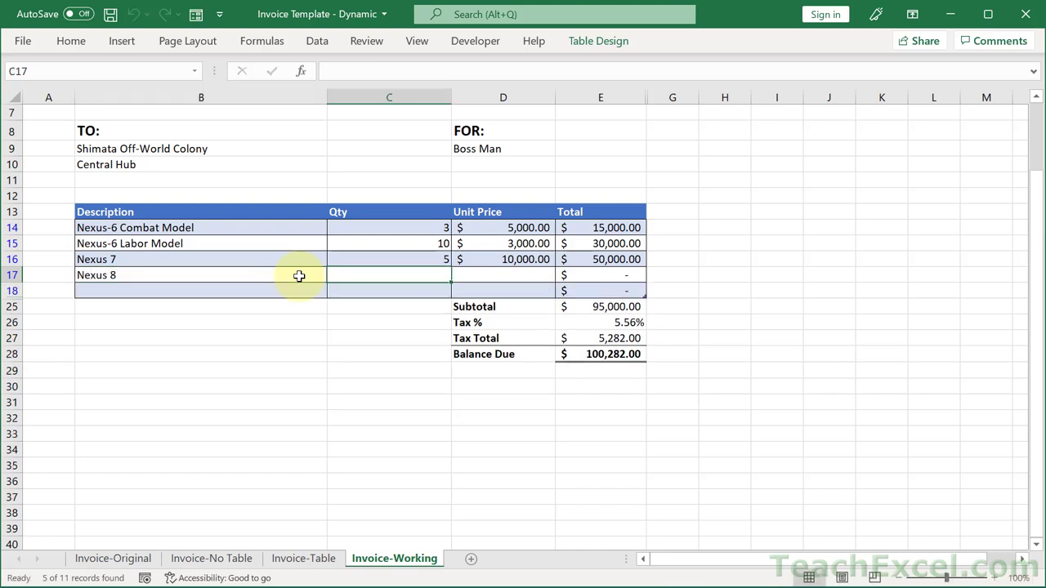
pyautogui.write('10')
pyautogui.press('Tab')
pyautogui.write('1111')
pyautogui.press('Return')
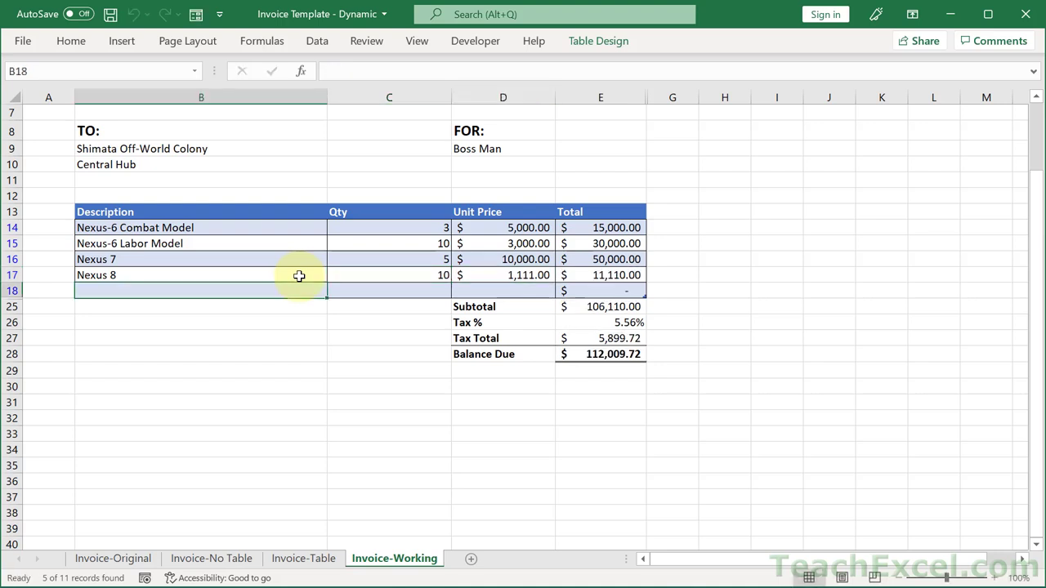
# - Turn off the gridlines on the Invoice-Working sheet
pyautogui.click(416, 41)
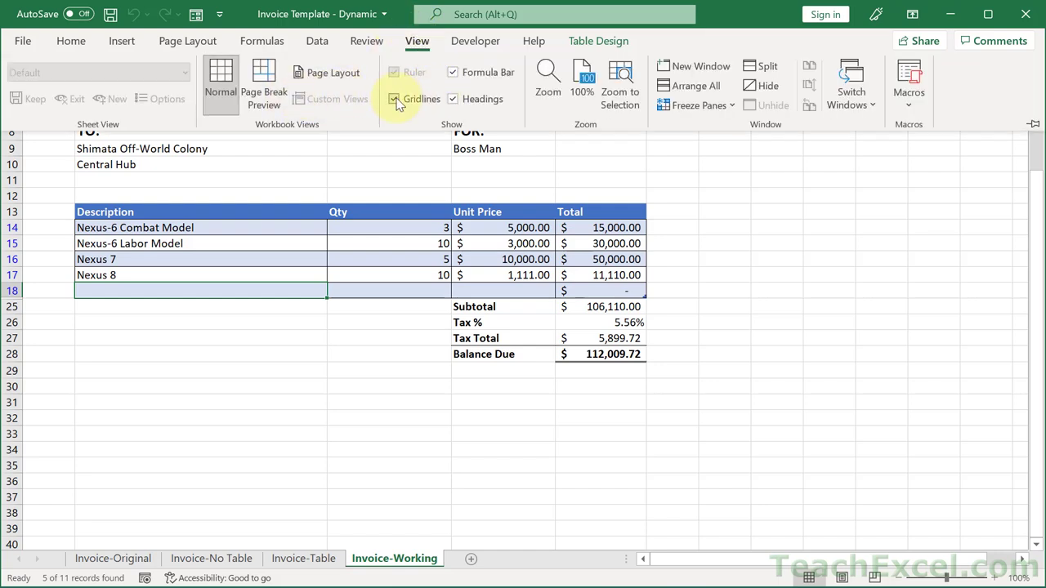
pyautogui.click(395, 99)
pyautogui.scroll(3, 380, 190)
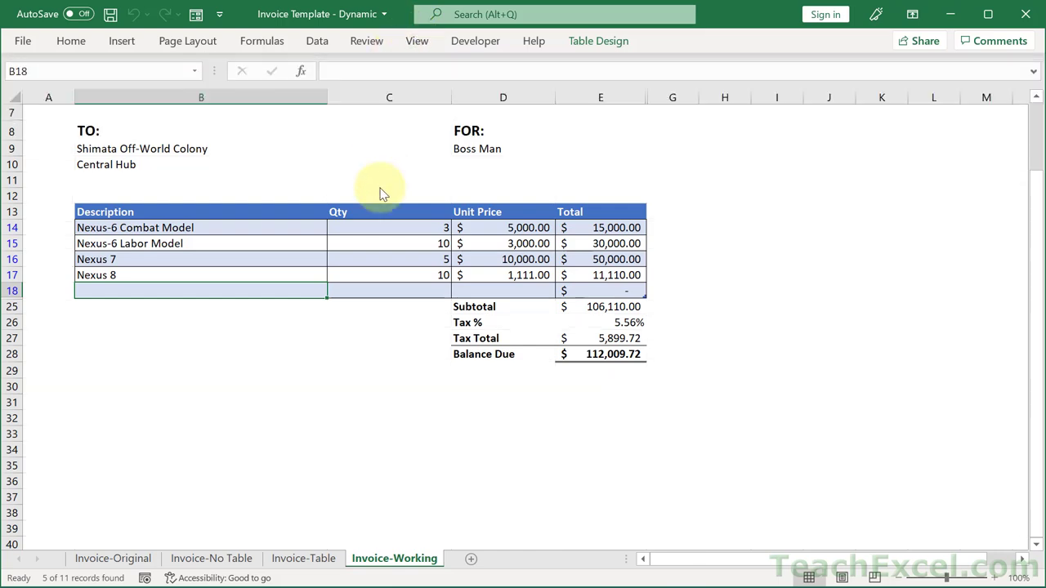